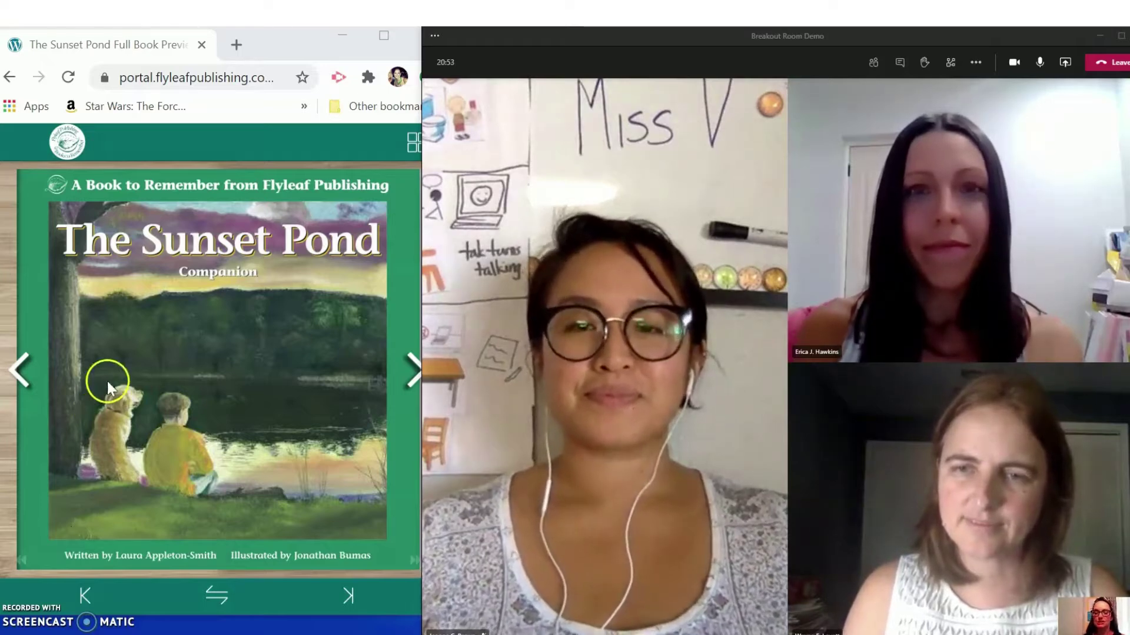
View the book link shared in the meeting chat and close the chat
{"action": "left_click", "coordinate": [904, 66]}
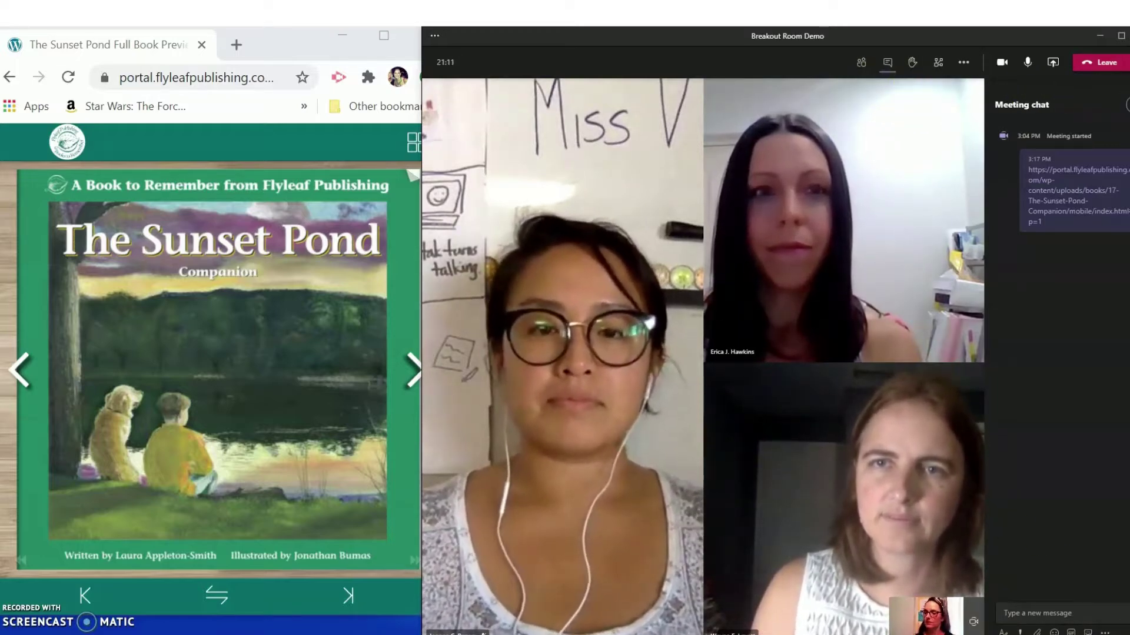
{"action": "left_click", "coordinate": [1129, 105]}
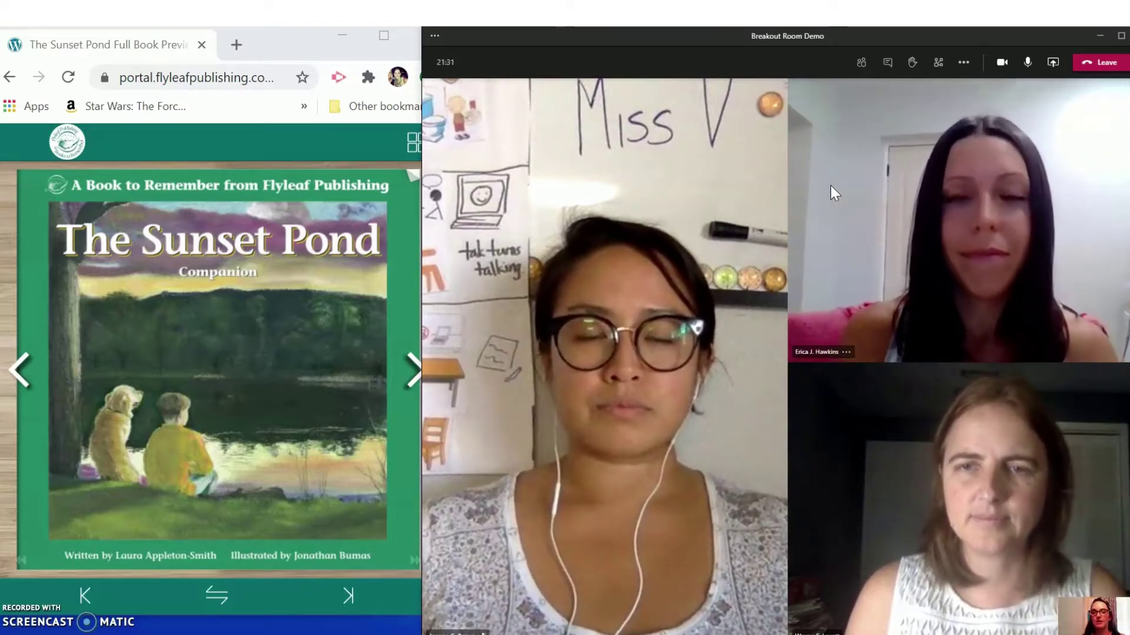
Create 3 breakout rooms for the meeting with participants assigned manually
{"action": "left_click", "coordinate": [938, 59]}
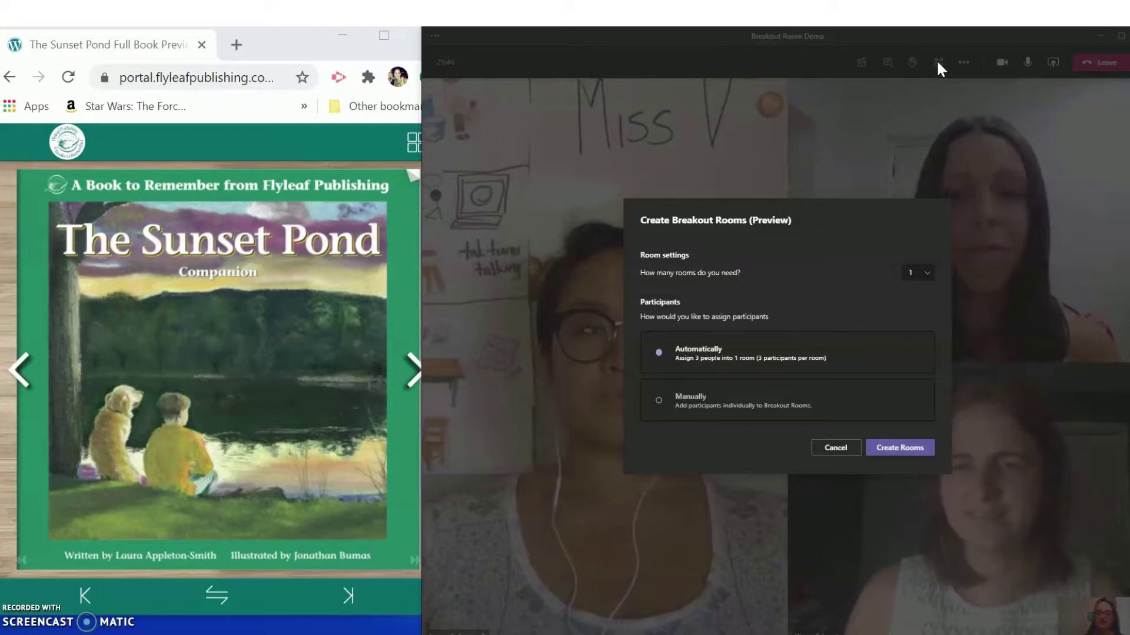
{"action": "left_click", "coordinate": [930, 275]}
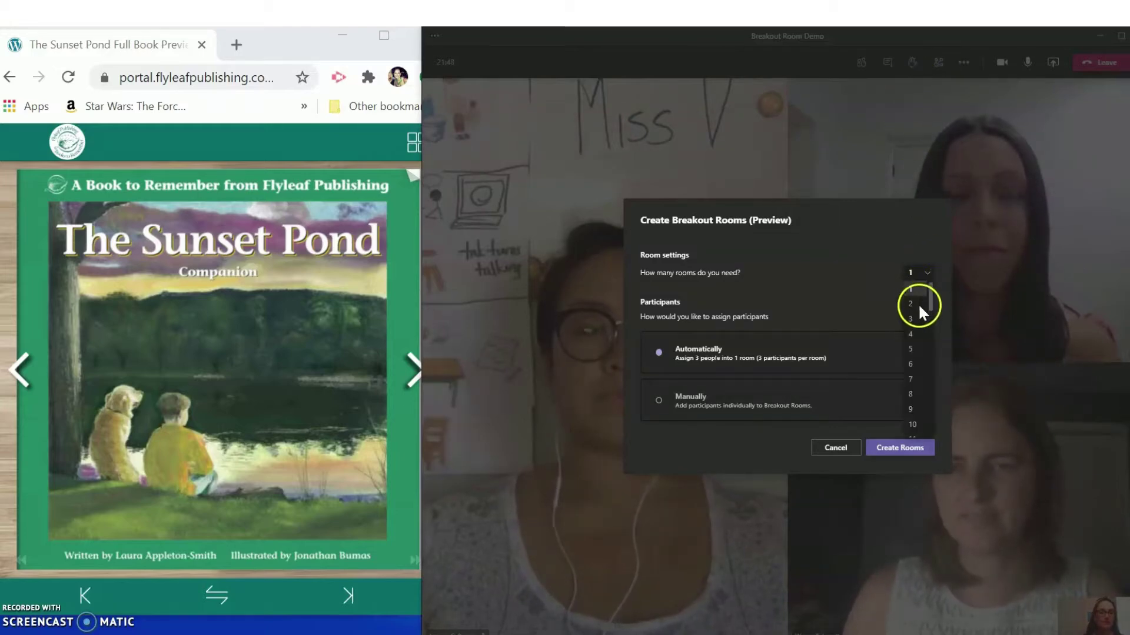
{"action": "left_click", "coordinate": [911, 319]}
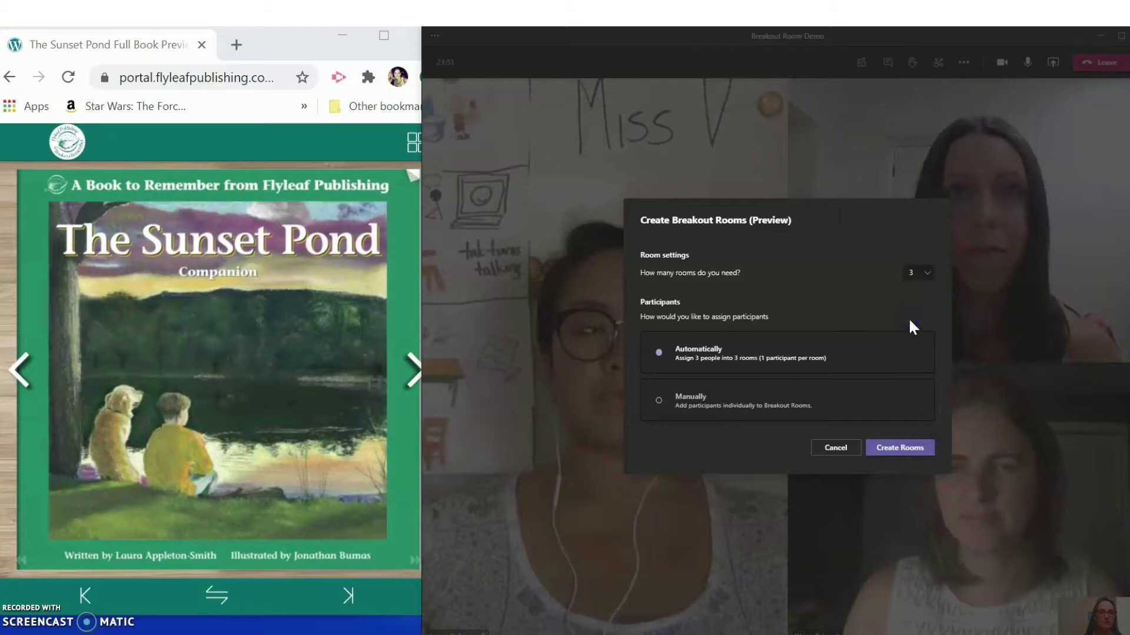
{"action": "left_click", "coordinate": [714, 400]}
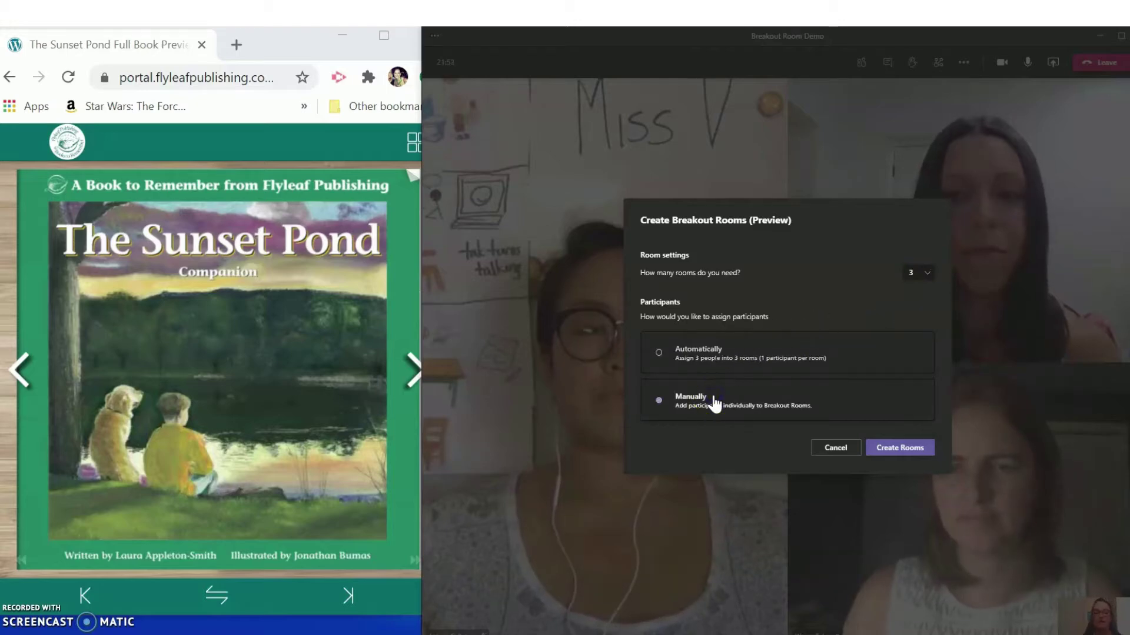
{"action": "left_click", "coordinate": [900, 446]}
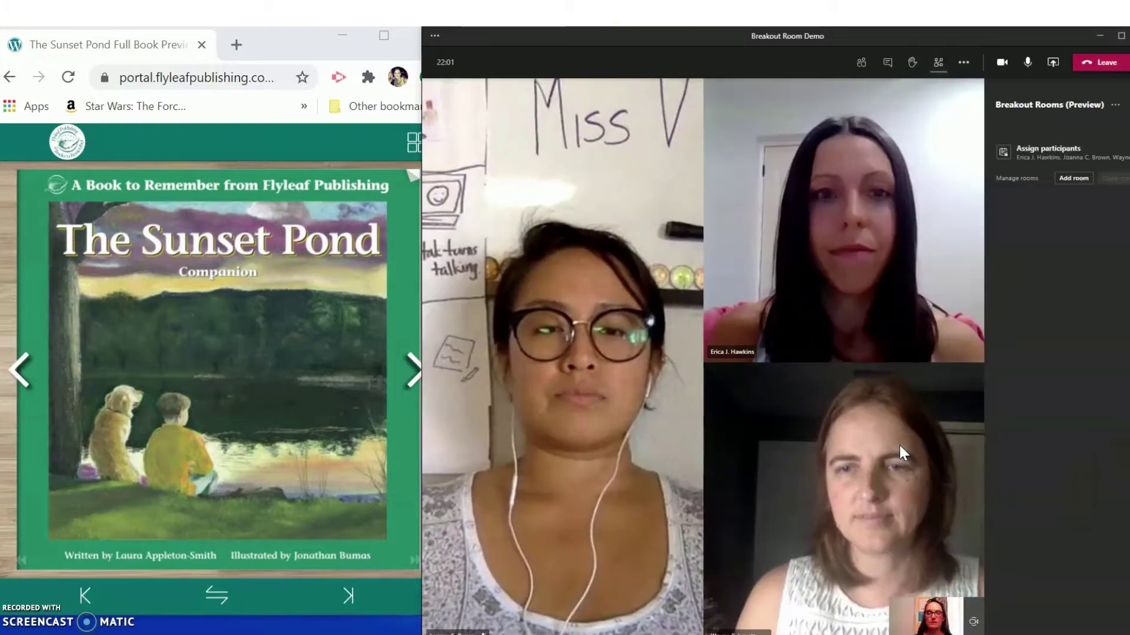
Assign the first listed participant to Room 1, the second to Room 2 and the third to Room 3
{"action": "left_click", "coordinate": [1036, 155]}
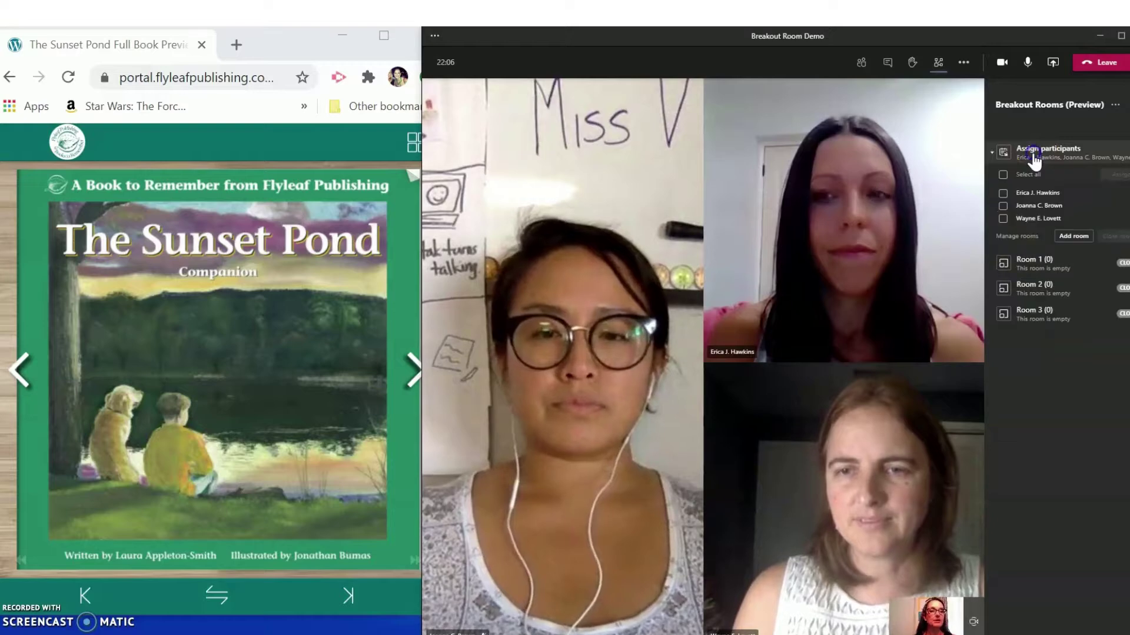
{"action": "left_click", "coordinate": [1002, 194]}
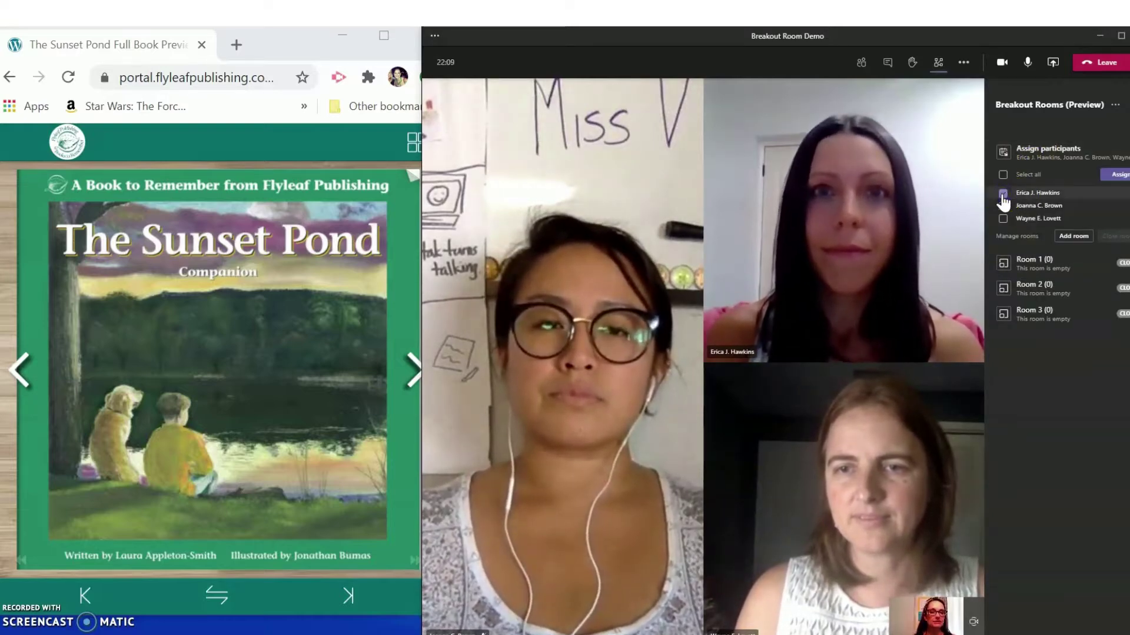
{"action": "left_click", "coordinate": [1118, 177]}
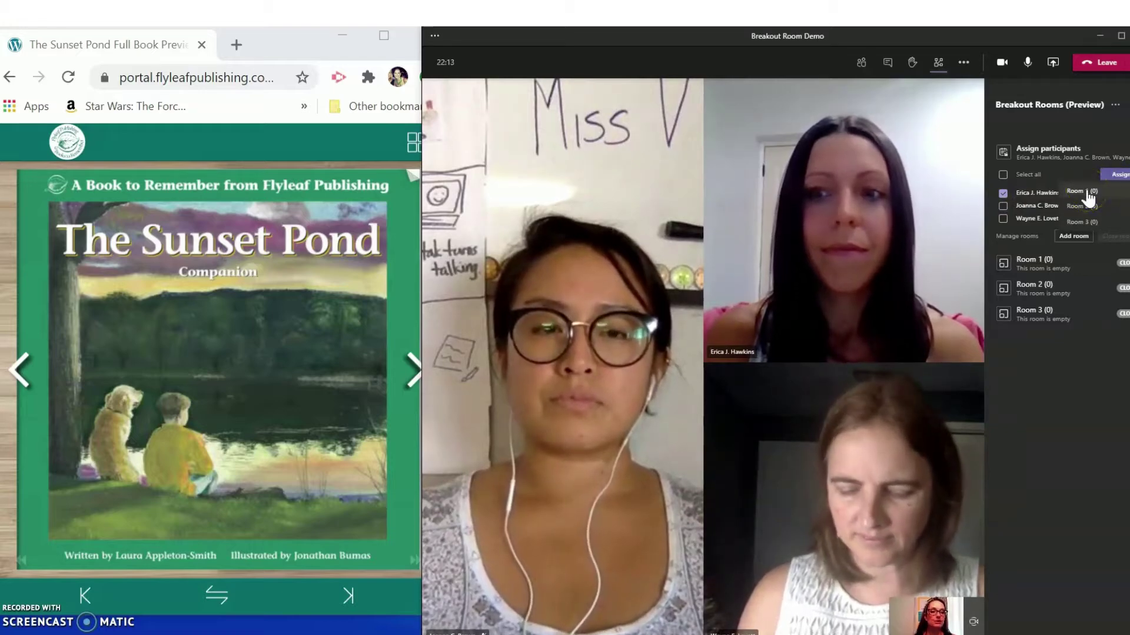
{"action": "left_click", "coordinate": [1082, 192]}
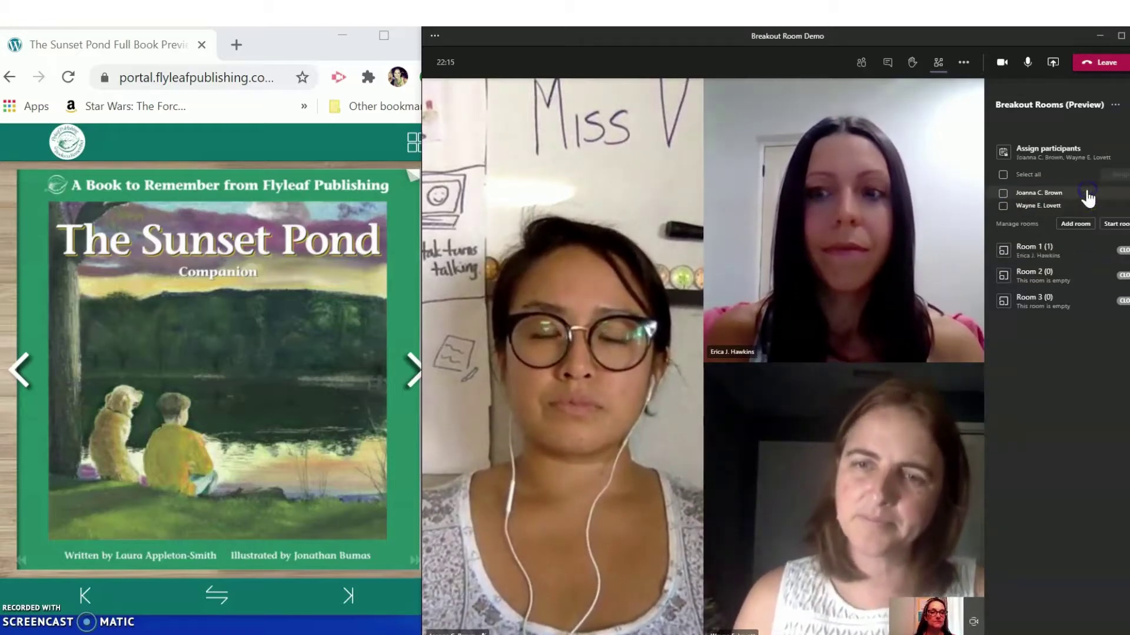
{"action": "left_click", "coordinate": [1012, 196]}
{"action": "left_click", "coordinate": [1113, 175]}
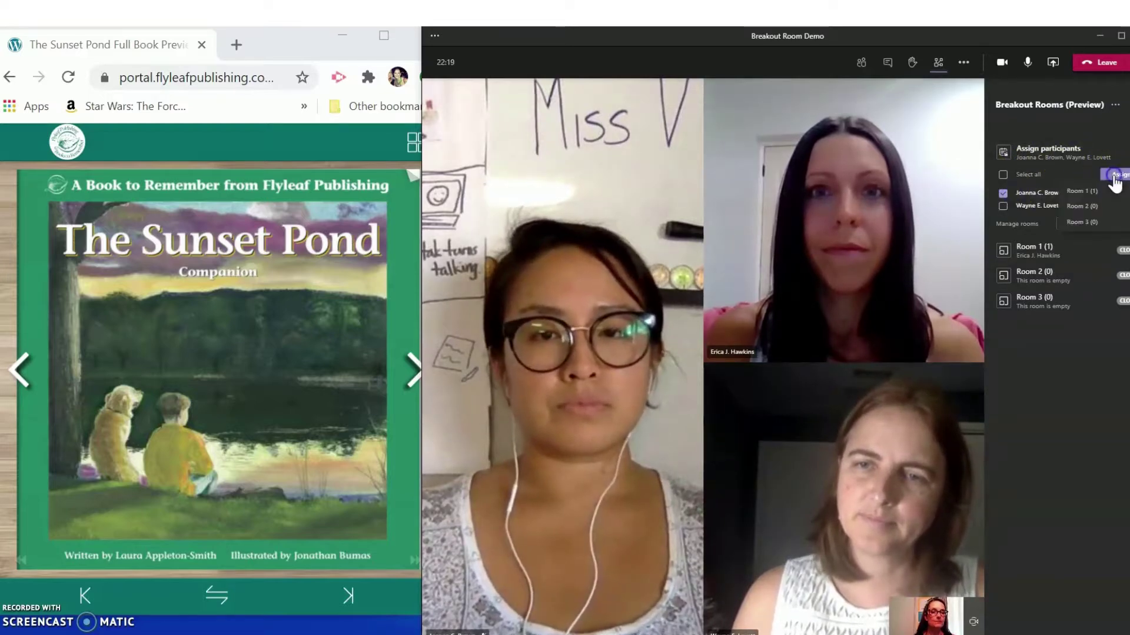
{"action": "left_click", "coordinate": [1081, 206]}
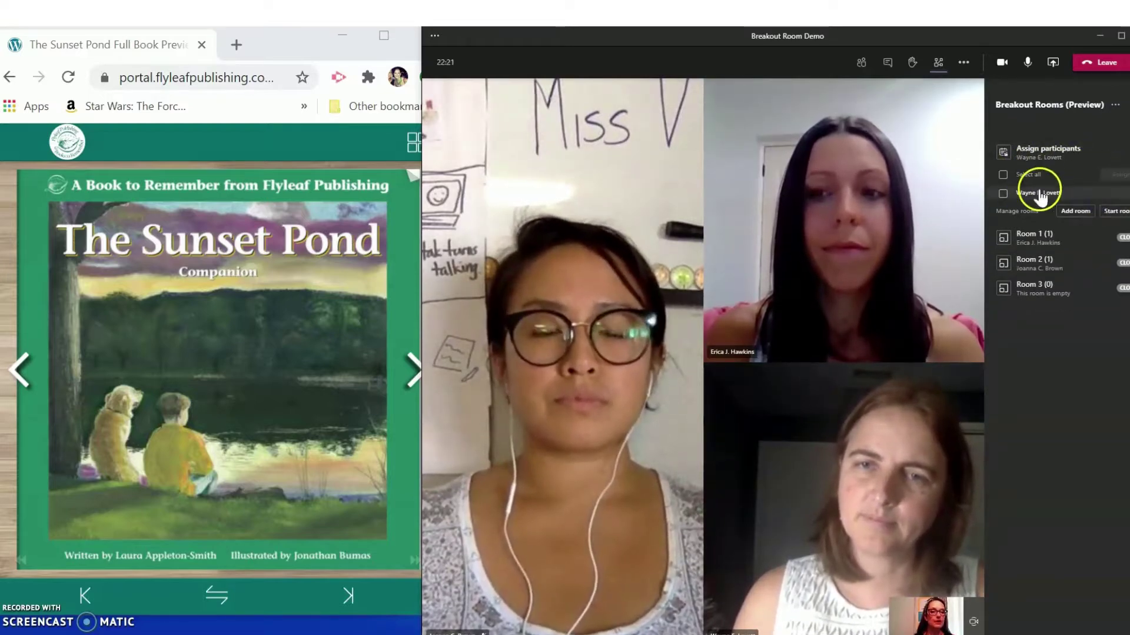
{"action": "left_click", "coordinate": [1003, 196]}
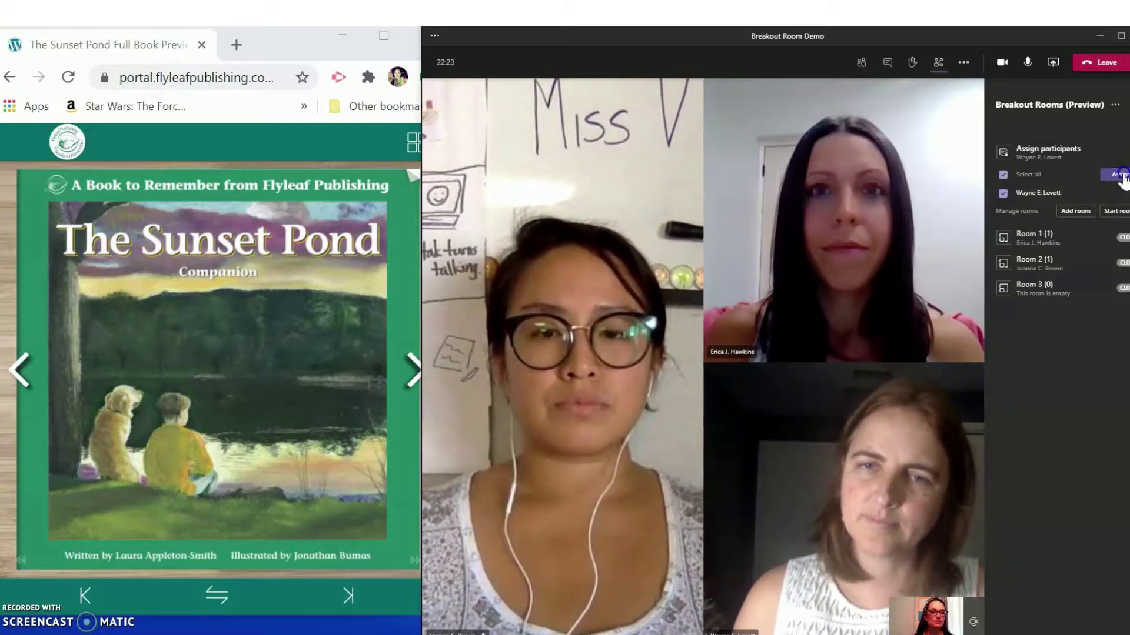
{"action": "left_click", "coordinate": [1121, 176]}
{"action": "left_click", "coordinate": [1087, 215]}
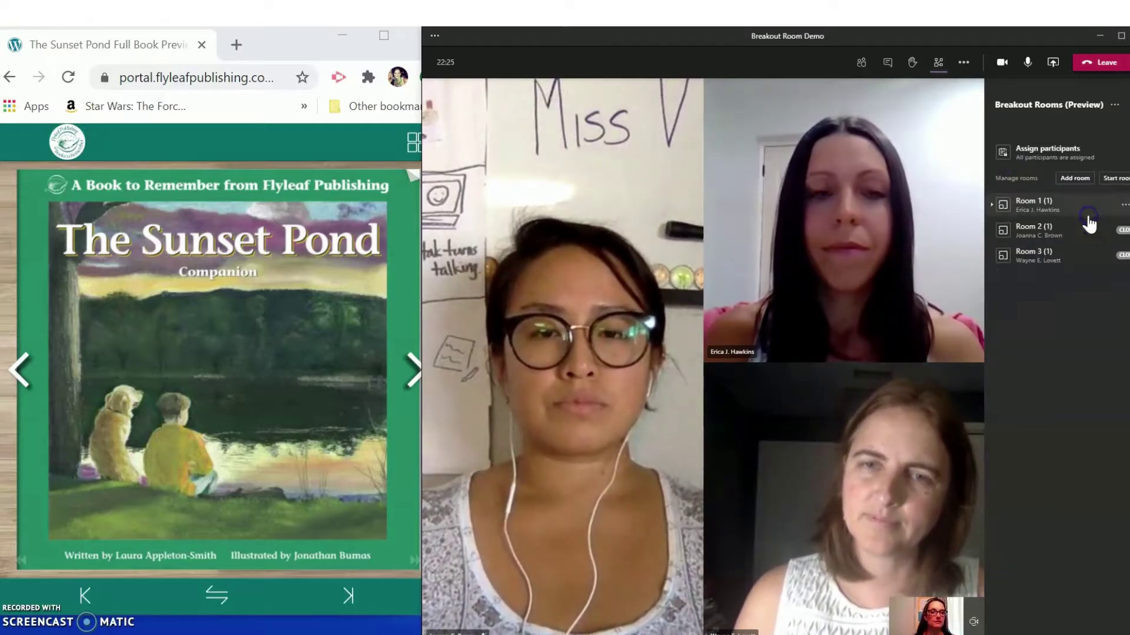
Start the breakout rooms and join Room 1
{"action": "left_click", "coordinate": [1120, 178]}
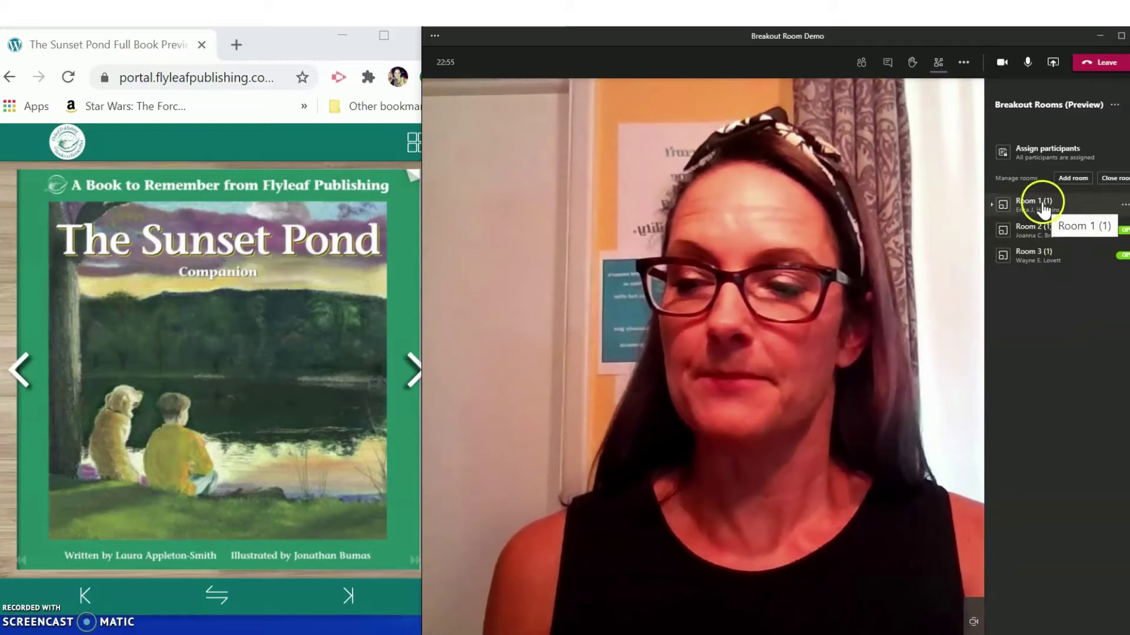
{"action": "left_click", "coordinate": [1125, 204]}
{"action": "left_click", "coordinate": [1088, 225]}
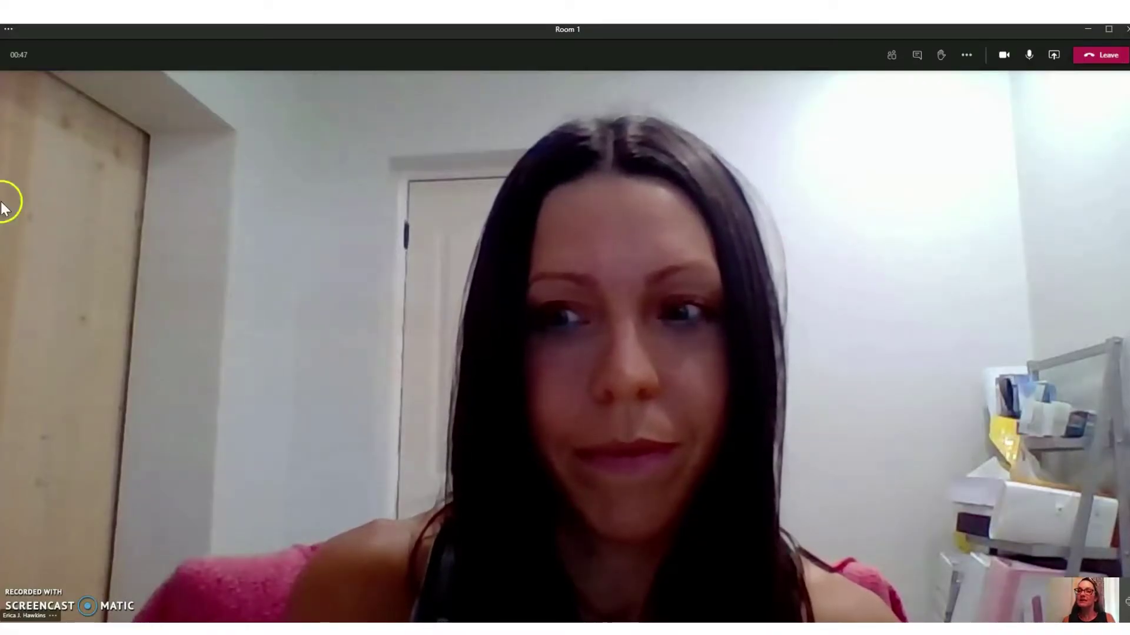
Restore the Room 1 meeting window down and narrow it so the online book shows beside it
{"action": "left_click_drag", "start_coordinate": [701, 33], "coordinate": [708, 55]}
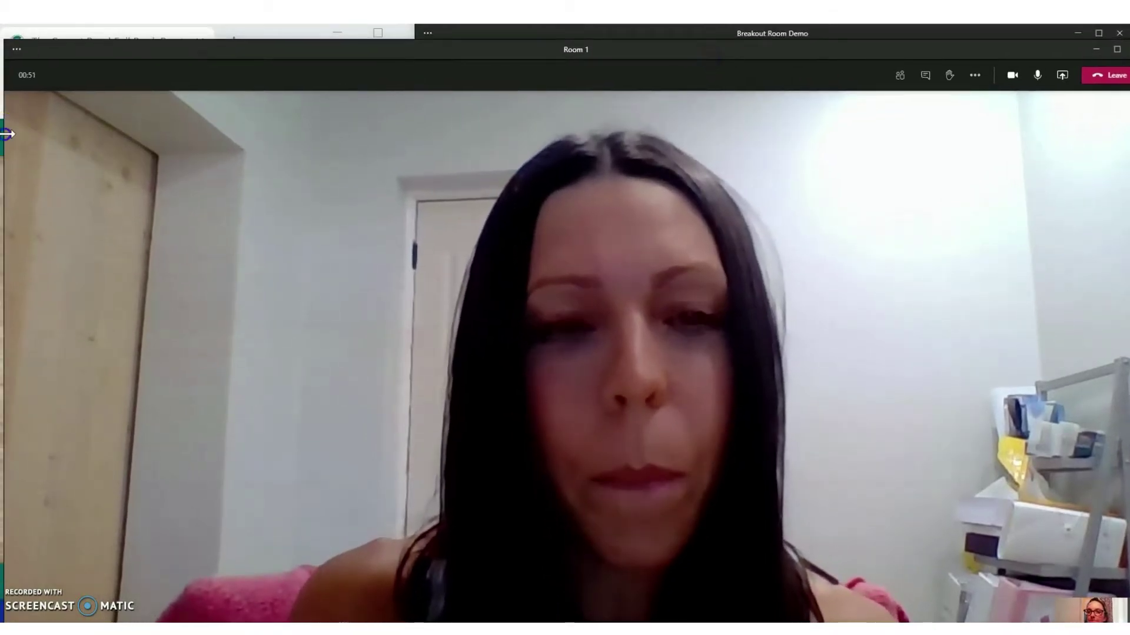
{"action": "left_click_drag", "start_coordinate": [3, 139], "coordinate": [497, 132]}
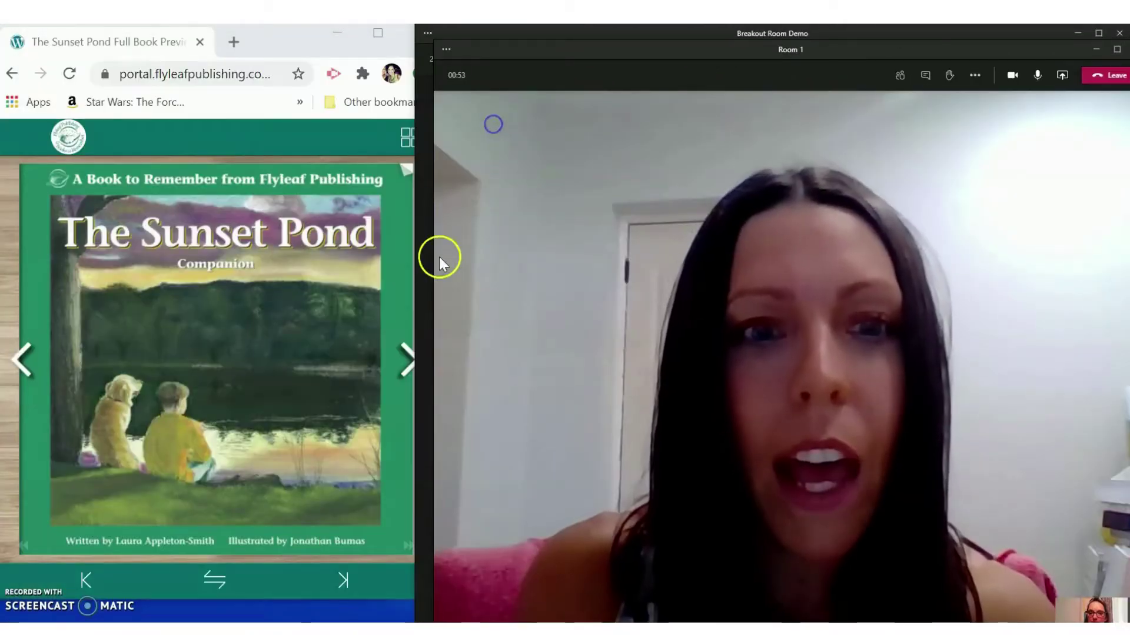
Page forward through The Sunset Pond from the cover to the letter-sound and puzzle words list on page 21
{"action": "left_click", "coordinate": [402, 359]}
{"action": "left_click", "coordinate": [401, 359]}
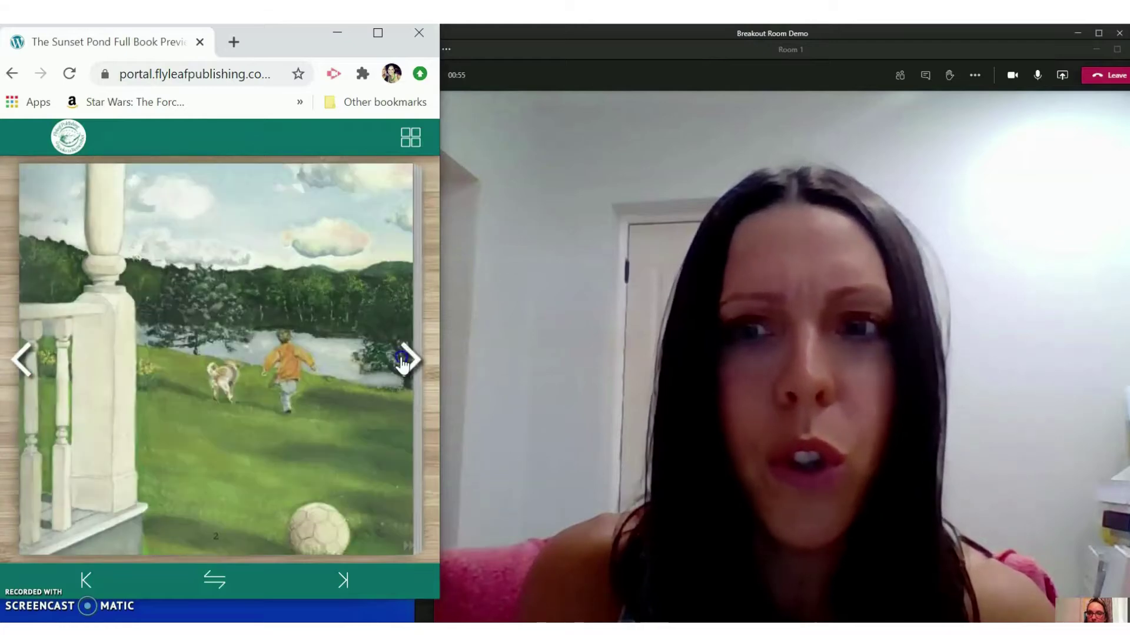
{"action": "left_click", "coordinate": [401, 360]}
{"action": "left_click", "coordinate": [401, 359]}
{"action": "left_click", "coordinate": [401, 360]}
{"action": "left_click", "coordinate": [401, 360]}
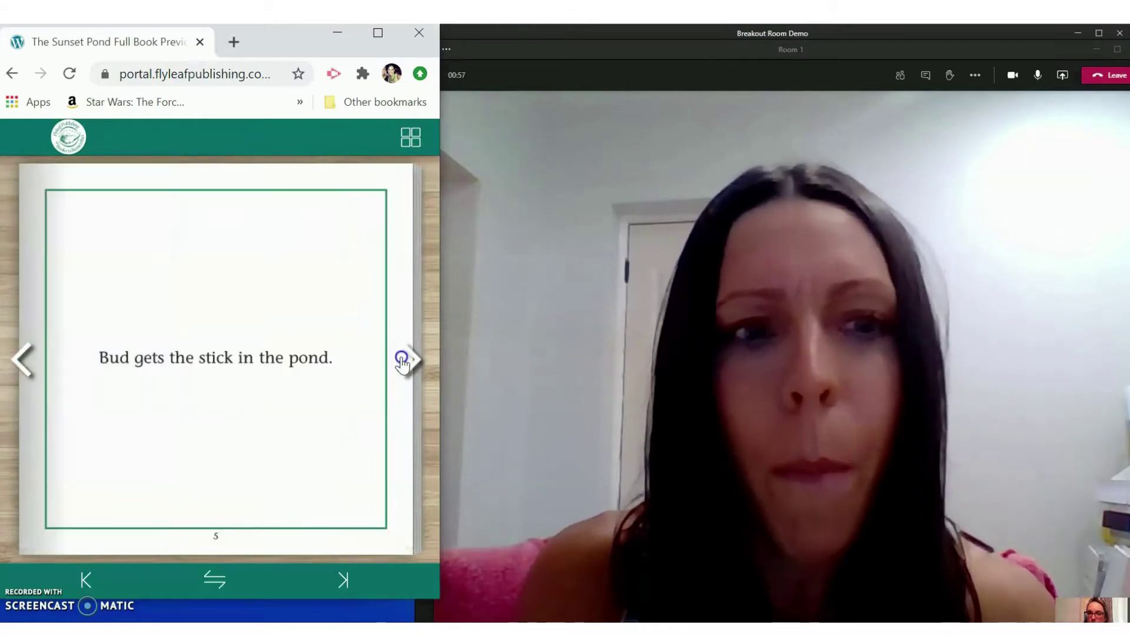
{"action": "left_click", "coordinate": [402, 359]}
{"action": "left_click", "coordinate": [402, 360]}
{"action": "left_click", "coordinate": [401, 359]}
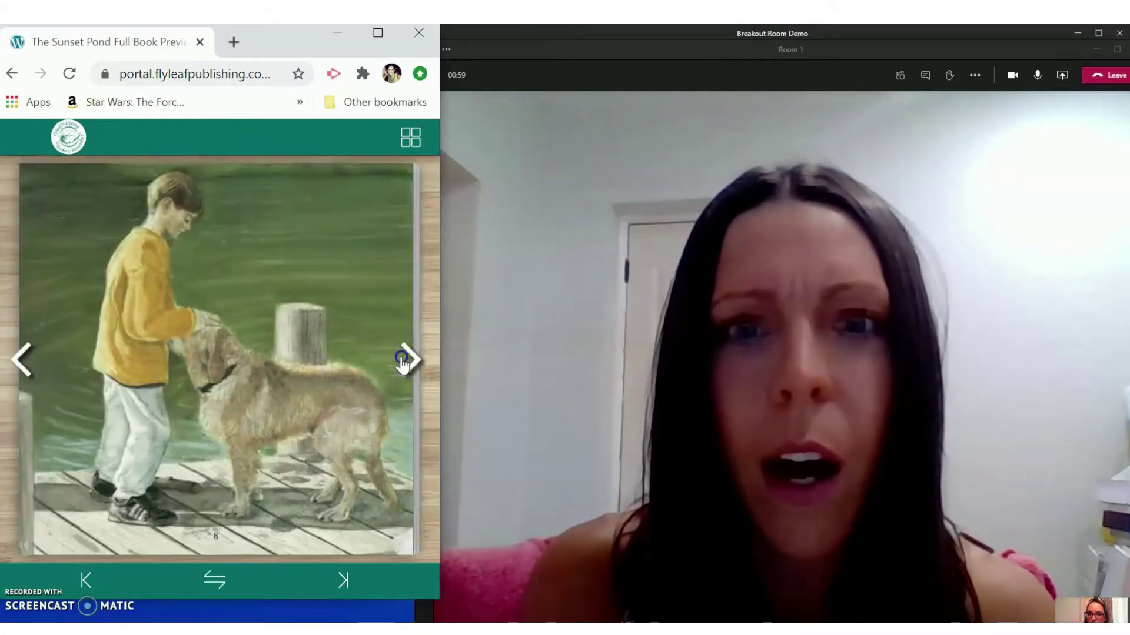
{"action": "left_click", "coordinate": [401, 360]}
{"action": "left_click", "coordinate": [401, 360]}
{"action": "left_click", "coordinate": [401, 359]}
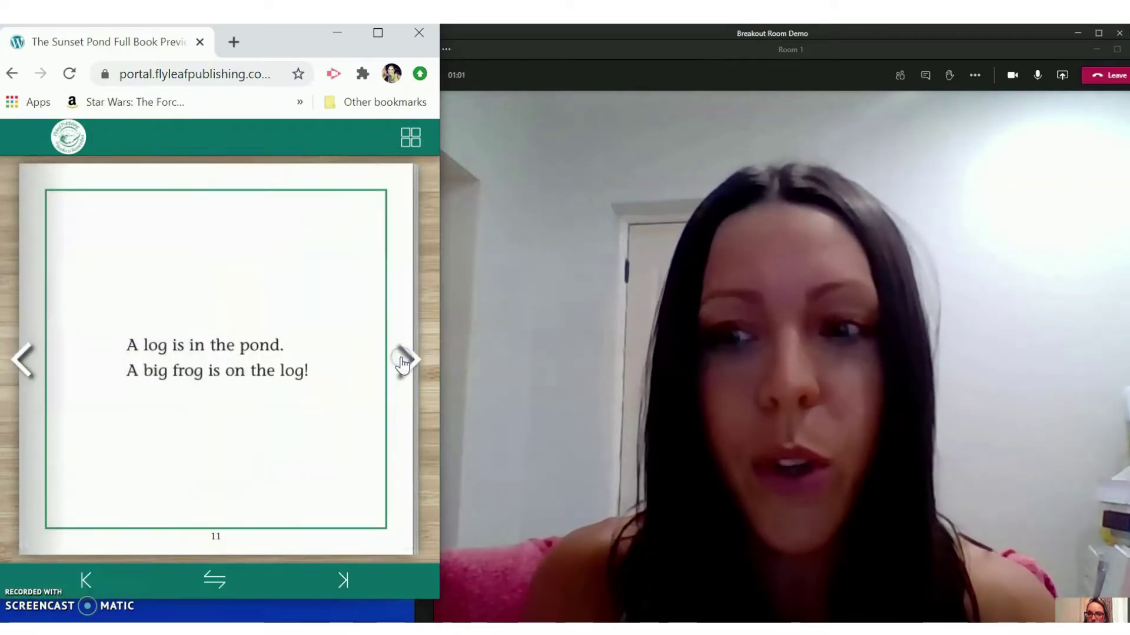
{"action": "left_click", "coordinate": [402, 360]}
{"action": "left_click", "coordinate": [401, 360]}
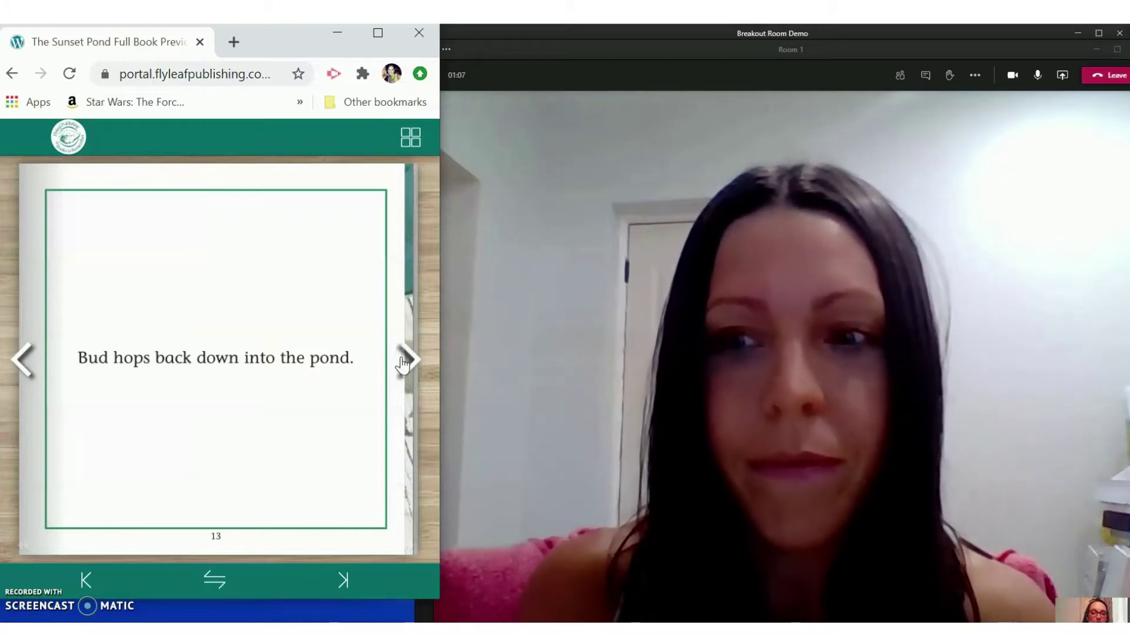
{"action": "left_click", "coordinate": [401, 360]}
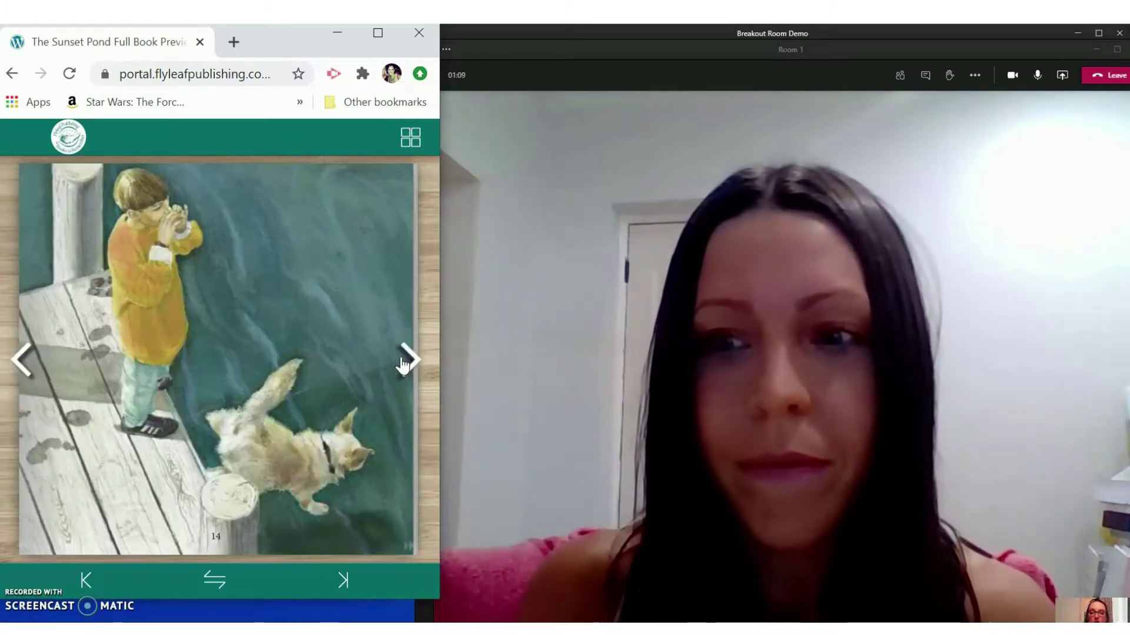
{"action": "left_click", "coordinate": [401, 360]}
{"action": "left_click", "coordinate": [402, 359]}
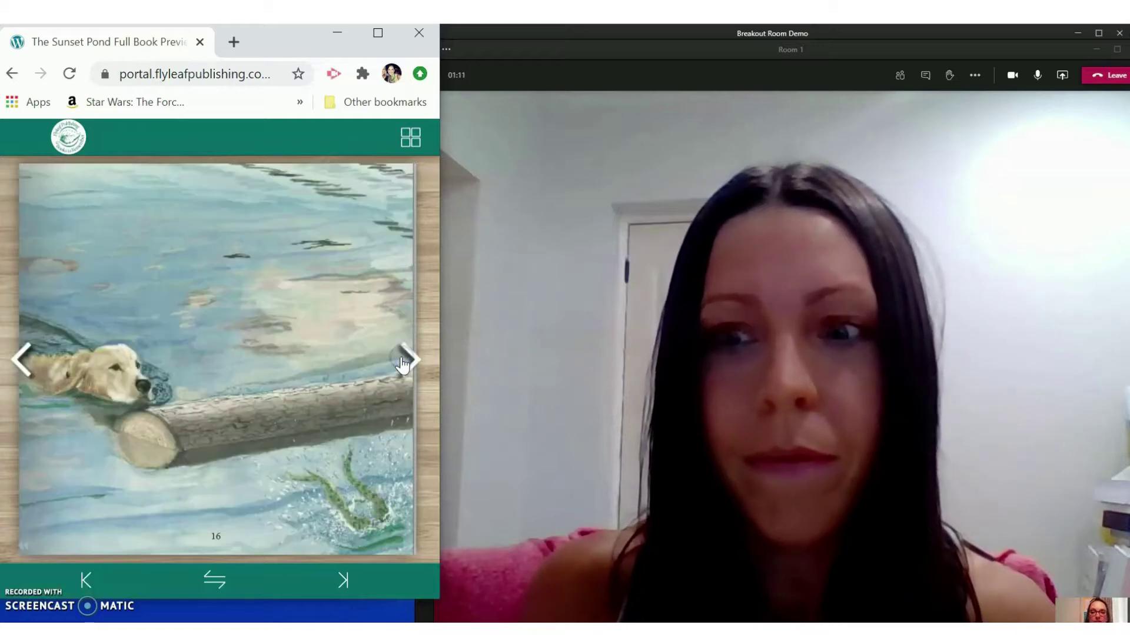
{"action": "left_click", "coordinate": [402, 359]}
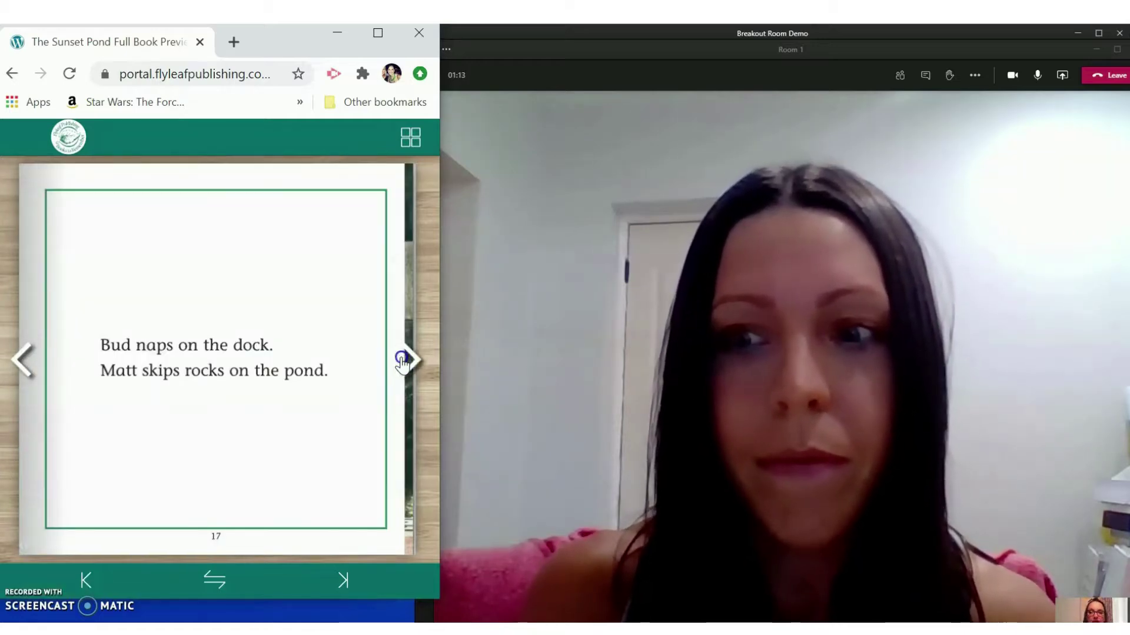
{"action": "left_click", "coordinate": [401, 359]}
{"action": "left_click", "coordinate": [402, 360]}
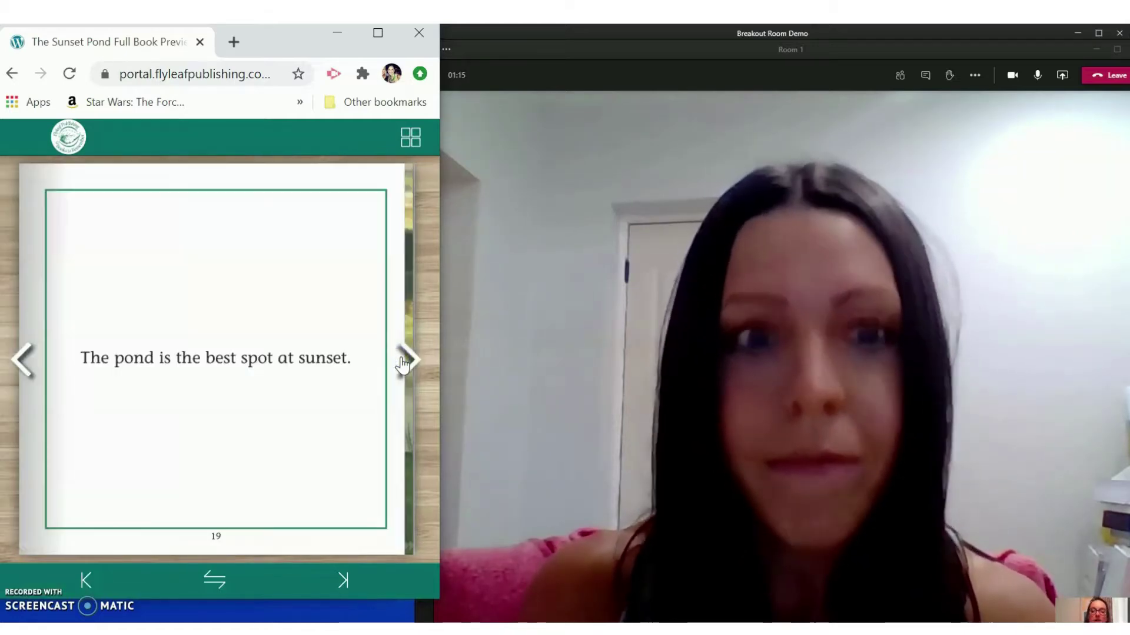
{"action": "left_click", "coordinate": [402, 361]}
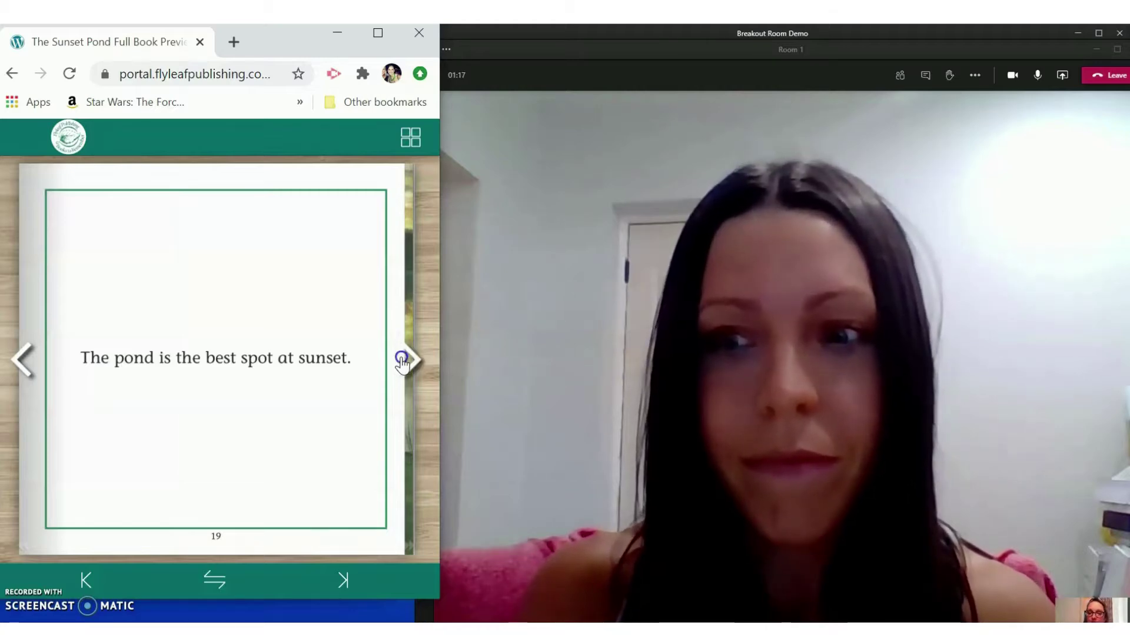
{"action": "left_click", "coordinate": [402, 360]}
Page back through the book to page 13, and go forward again to page 15
{"action": "left_click", "coordinate": [5, 365]}
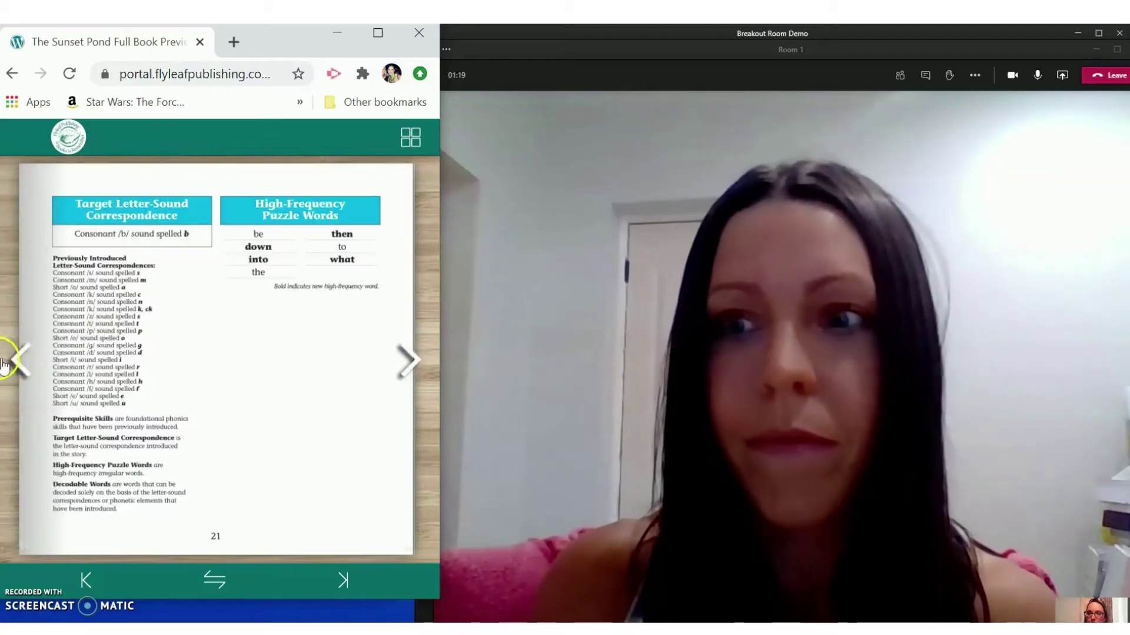
{"action": "left_click", "coordinate": [24, 363]}
{"action": "left_click", "coordinate": [23, 362]}
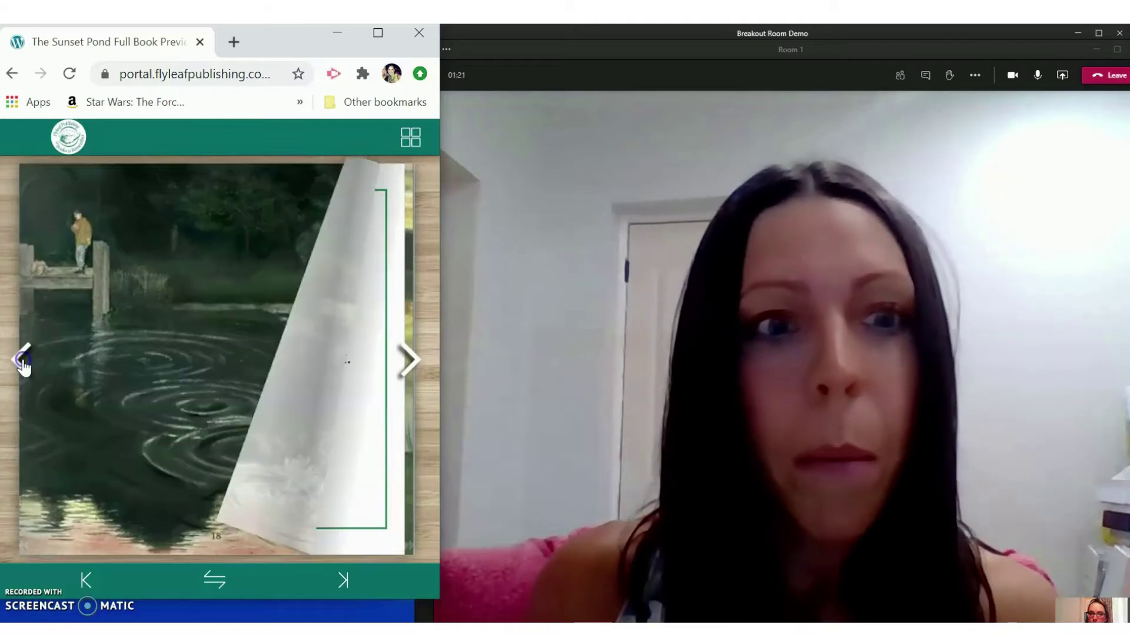
{"action": "left_click", "coordinate": [24, 363]}
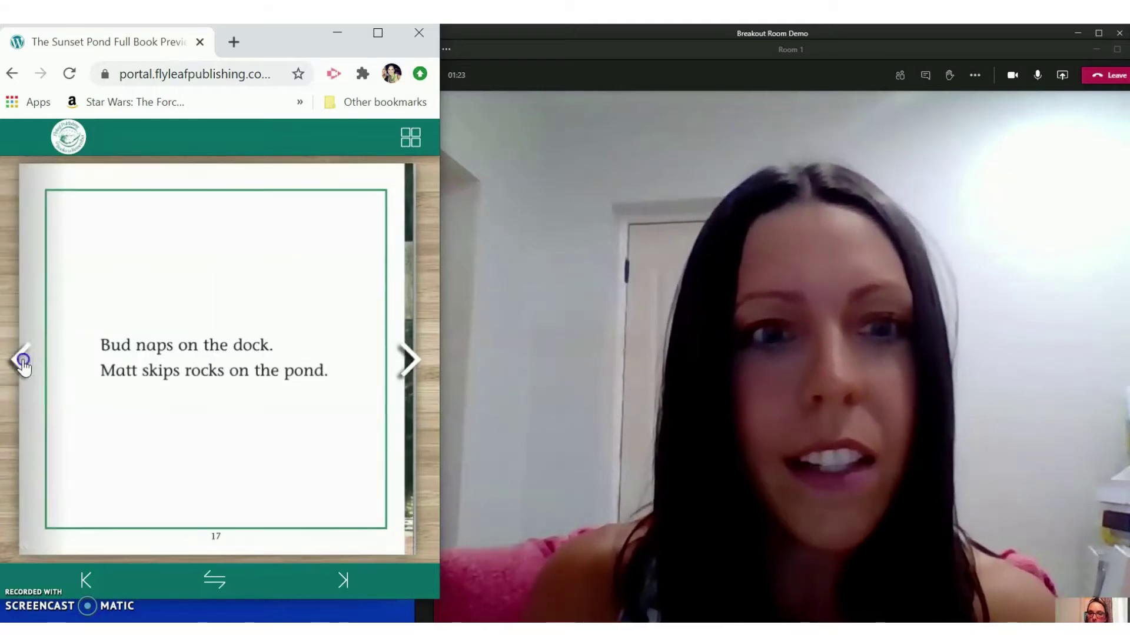
{"action": "left_click", "coordinate": [24, 362]}
{"action": "left_click", "coordinate": [24, 363]}
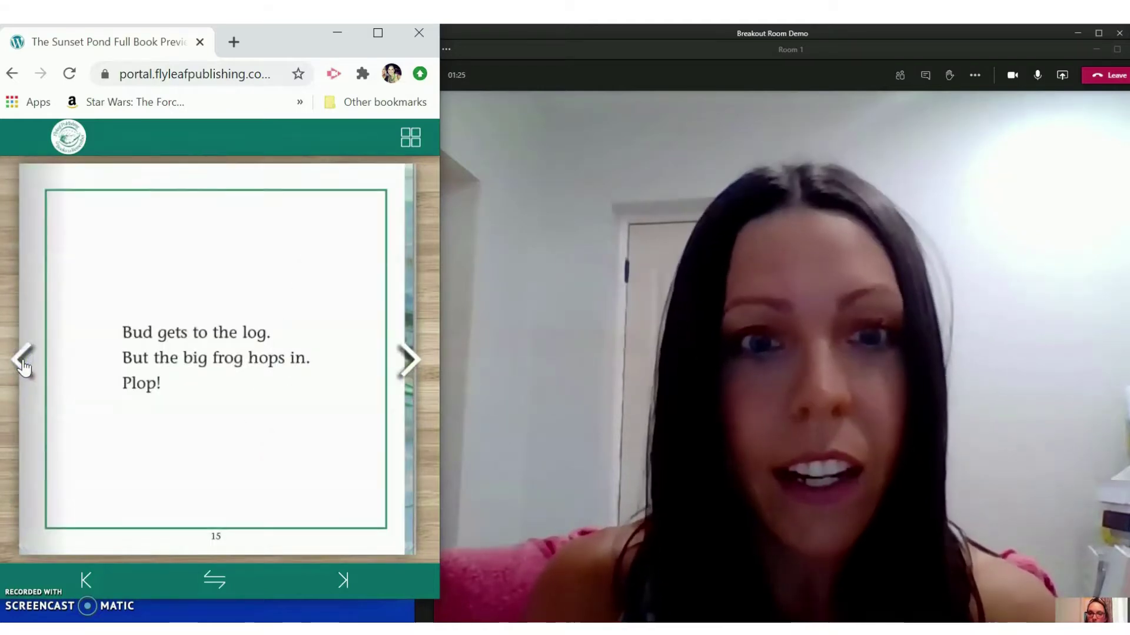
{"action": "left_click", "coordinate": [23, 362]}
{"action": "left_click", "coordinate": [24, 363]}
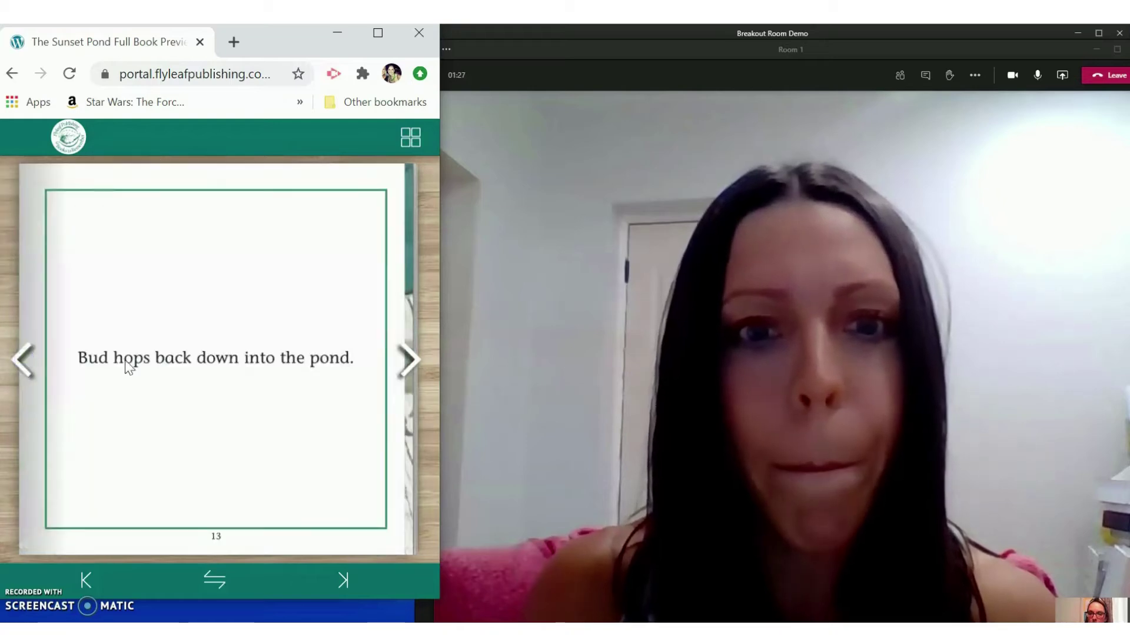
{"action": "left_click", "coordinate": [411, 371]}
{"action": "left_click", "coordinate": [410, 370]}
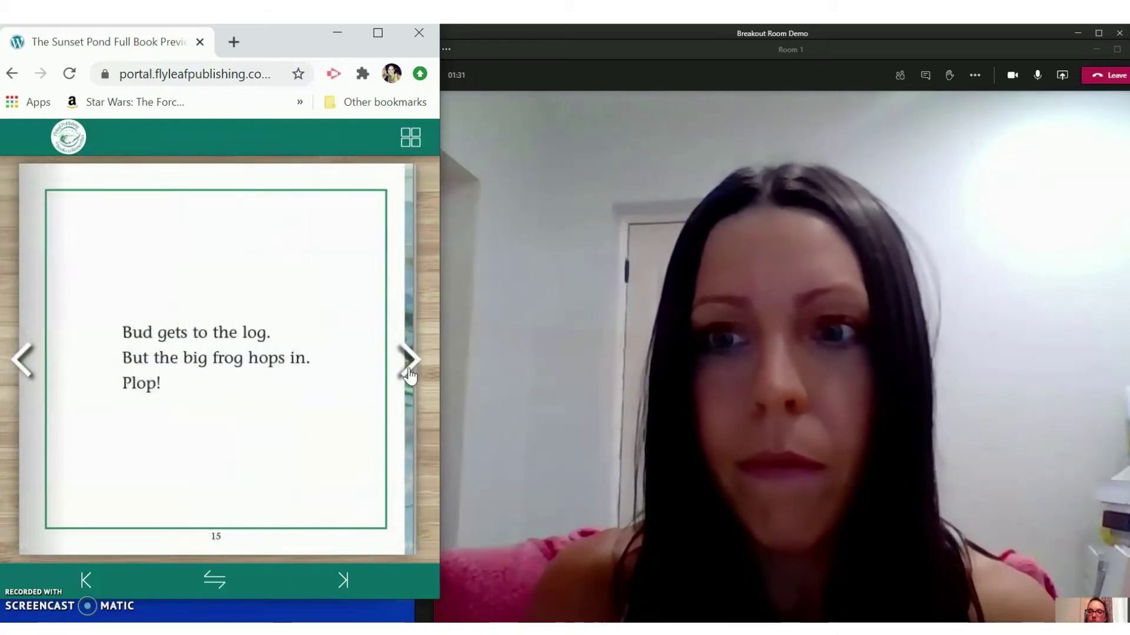
Page back through The Sunset Pond from page 15 to page 7, and go forward again to page 9
{"action": "left_click", "coordinate": [81, 388]}
{"action": "left_click", "coordinate": [38, 384]}
{"action": "left_click", "coordinate": [38, 384]}
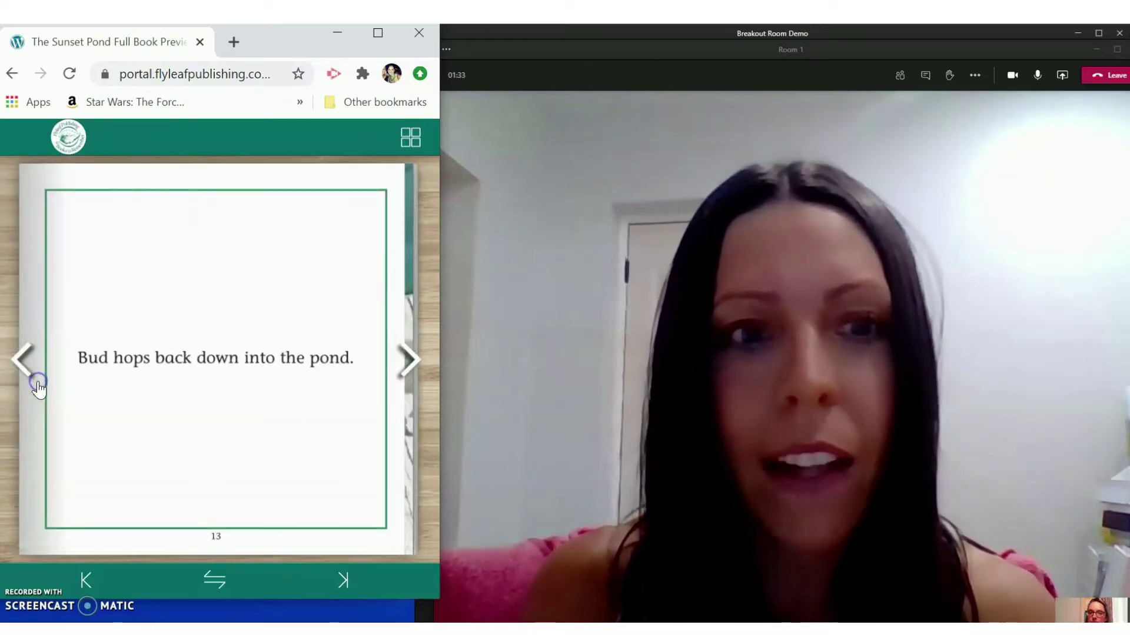
{"action": "left_click", "coordinate": [37, 383]}
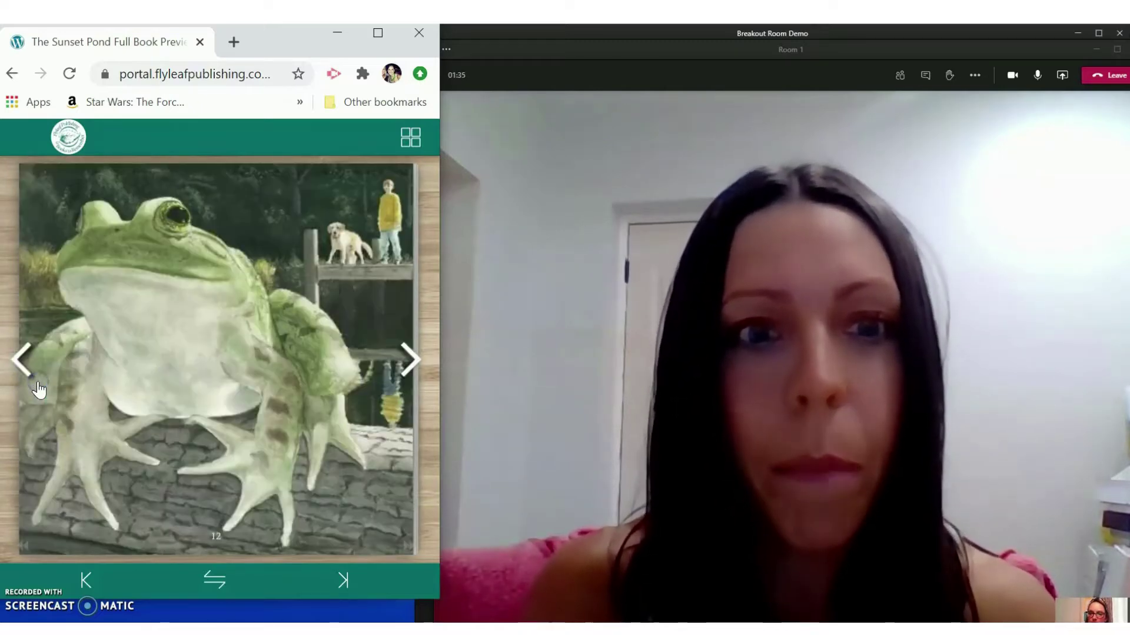
{"action": "left_click", "coordinate": [38, 383]}
{"action": "left_click", "coordinate": [38, 383]}
{"action": "left_click", "coordinate": [37, 383]}
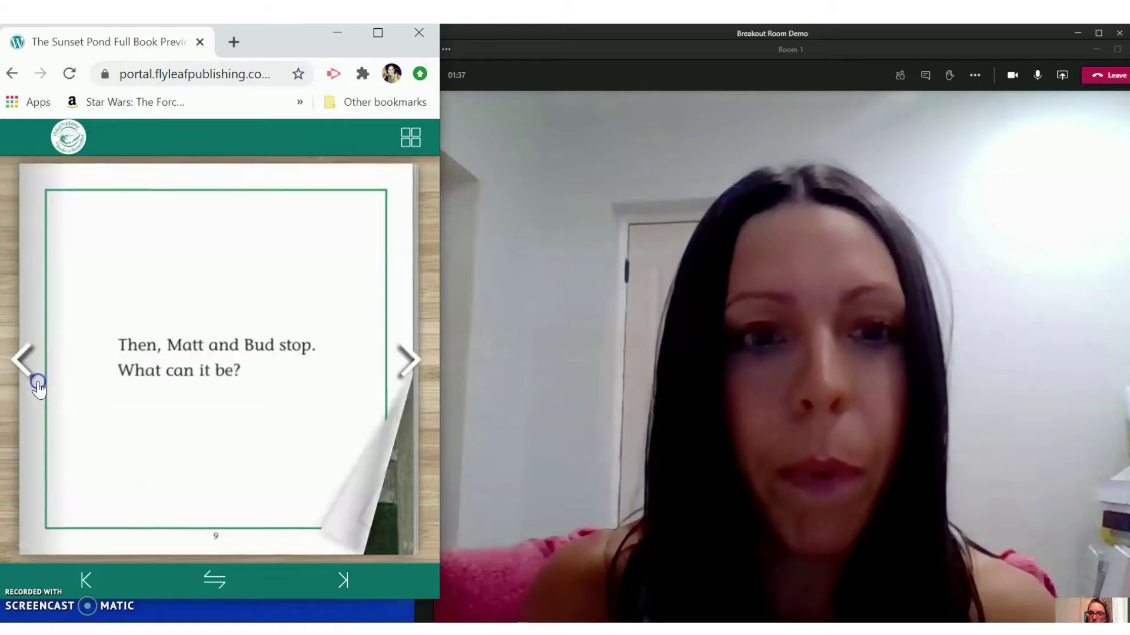
{"action": "left_click", "coordinate": [37, 384]}
{"action": "left_click", "coordinate": [38, 384]}
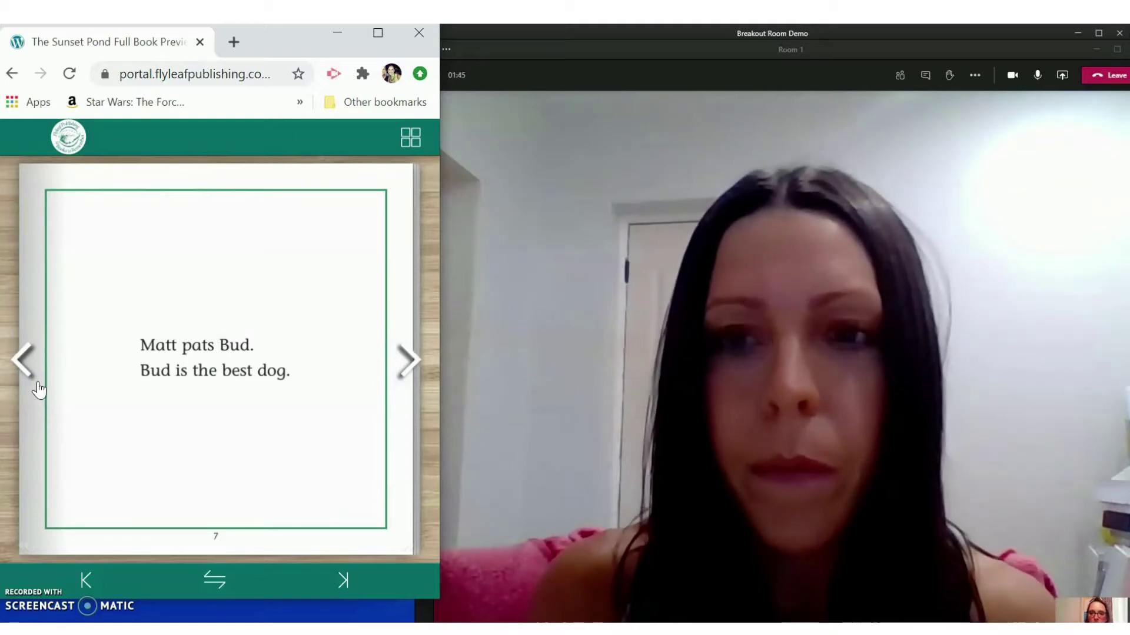
{"action": "left_click", "coordinate": [412, 358]}
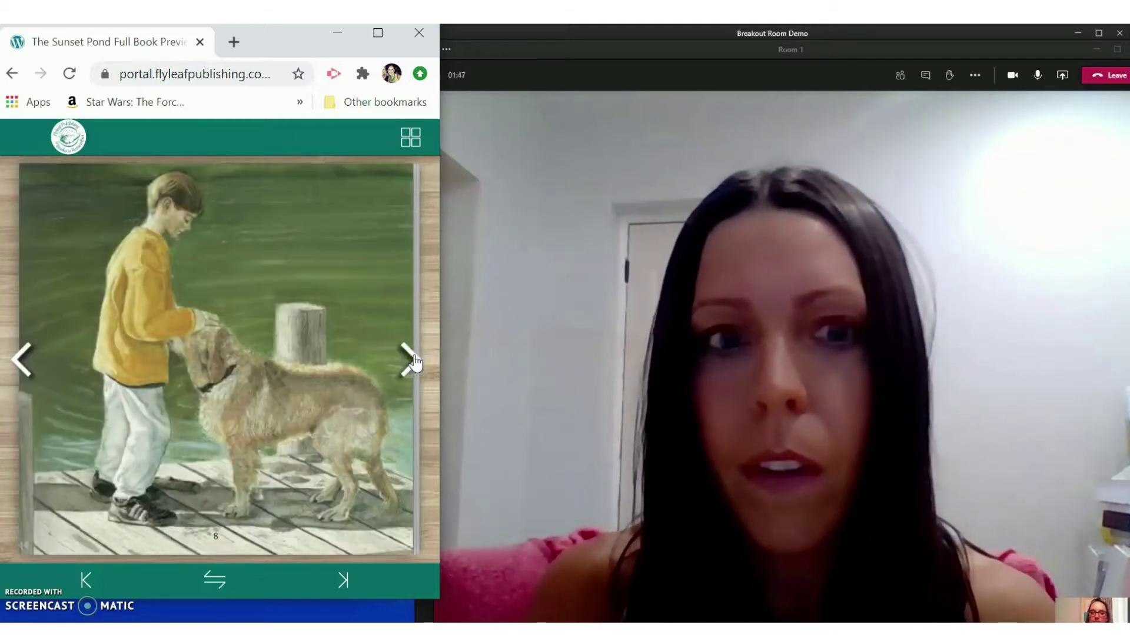
{"action": "left_click", "coordinate": [414, 359]}
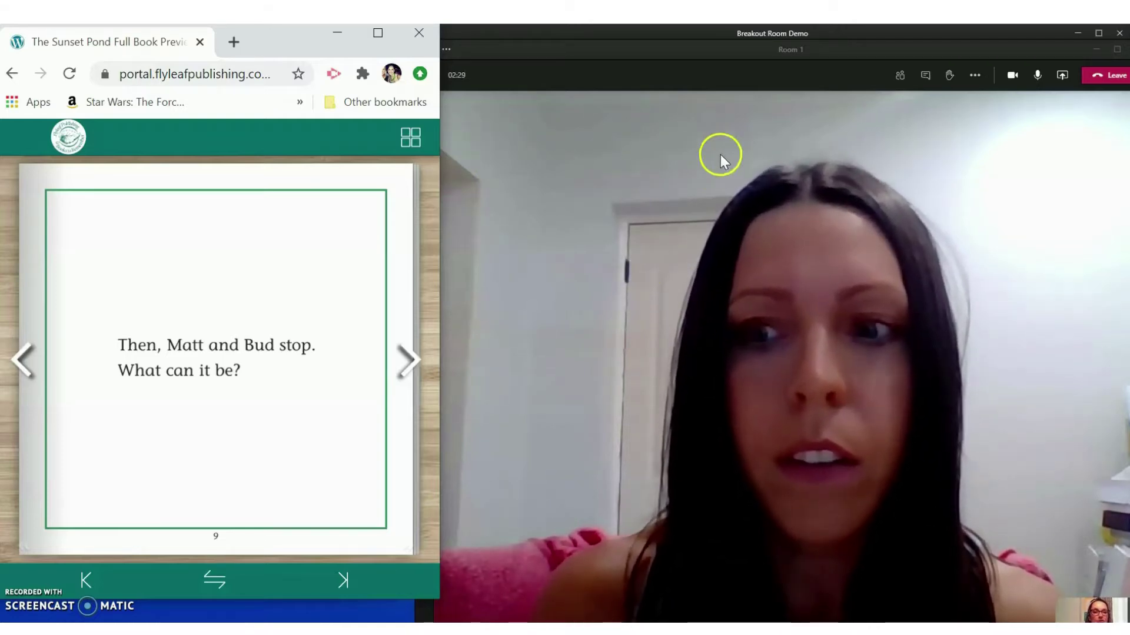
Leave Room 1 and resume the main Breakout Room Demo meeting
{"action": "left_click", "coordinate": [1106, 76]}
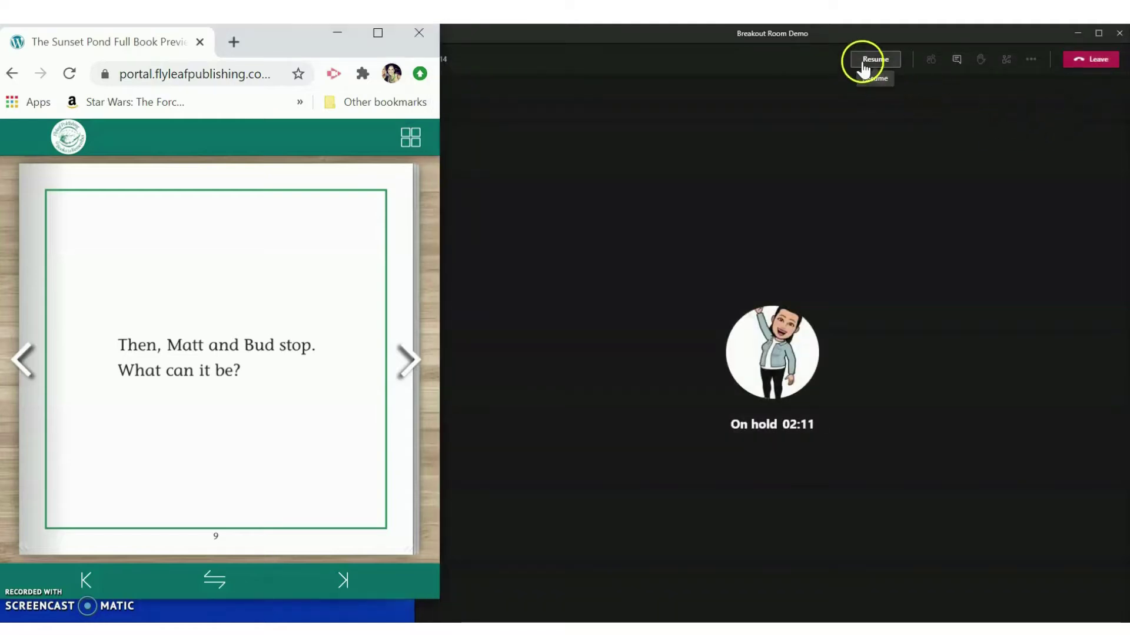
{"action": "left_click", "coordinate": [863, 61]}
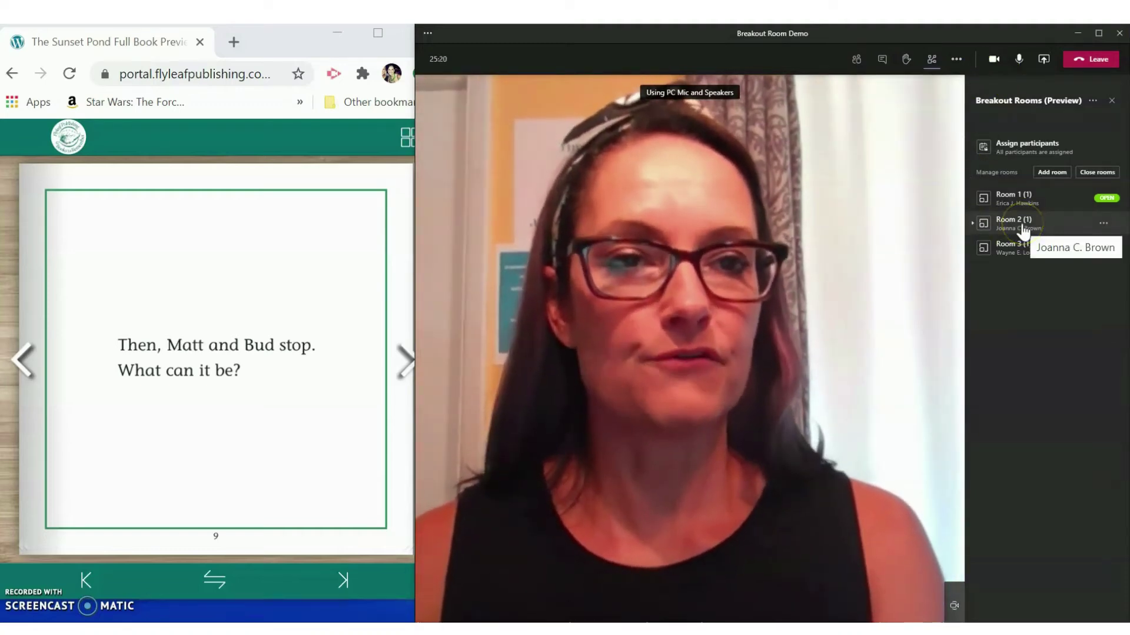
Join Room 2, and move and narrow its meeting window so the online book shows beside it
{"action": "left_click", "coordinate": [1100, 229]}
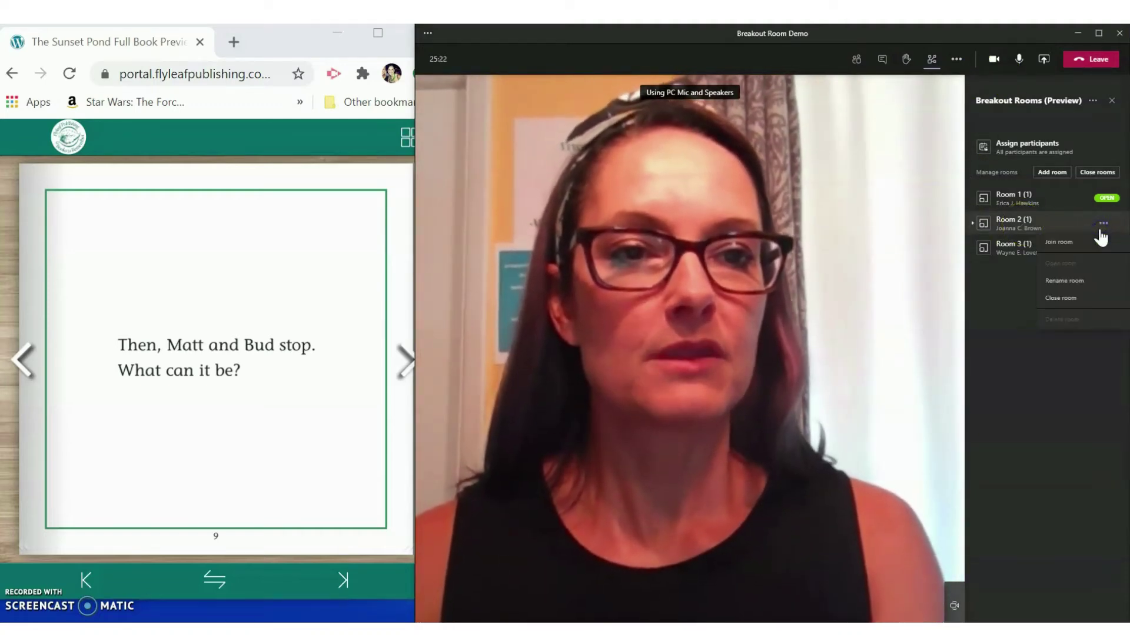
{"action": "left_click", "coordinate": [1087, 235]}
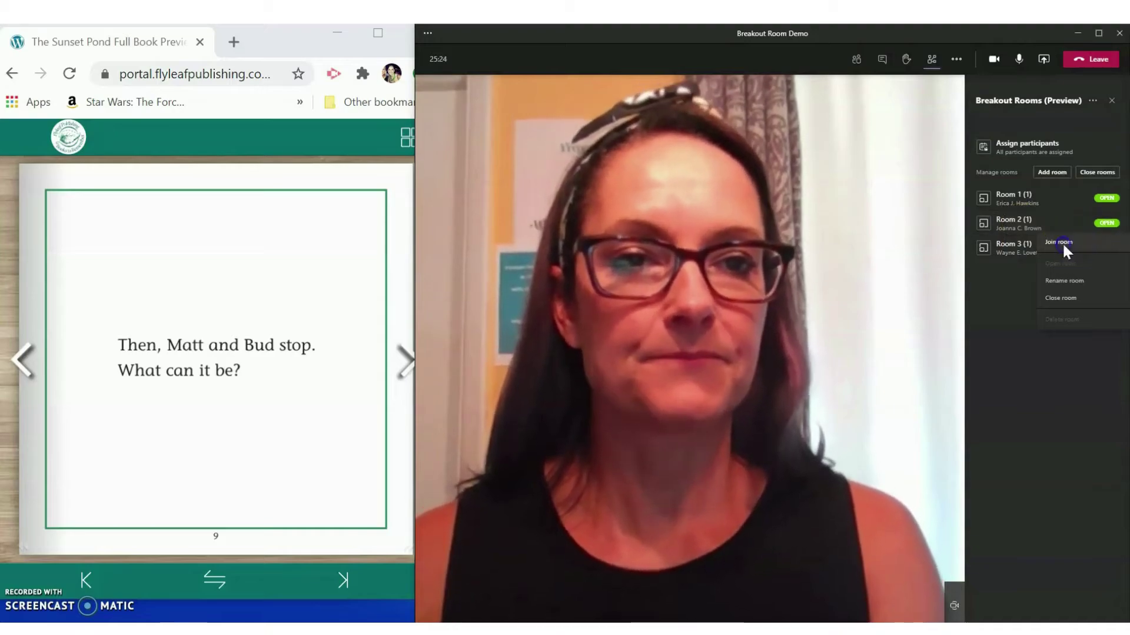
{"action": "left_click", "coordinate": [1062, 243]}
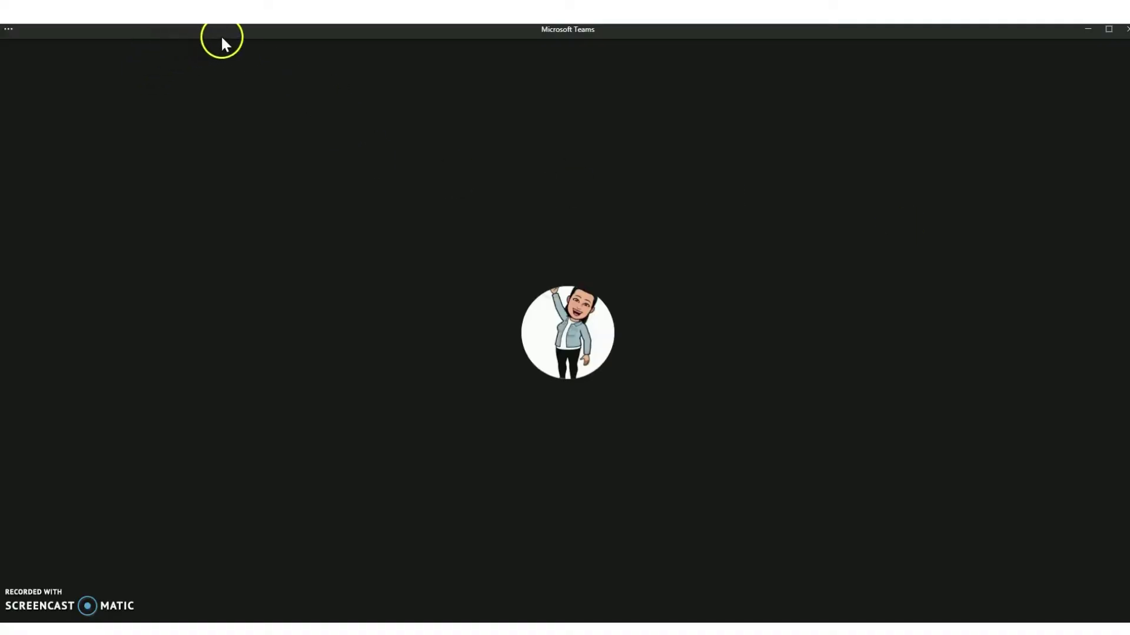
{"action": "left_click_drag", "start_coordinate": [223, 36], "coordinate": [218, 63]}
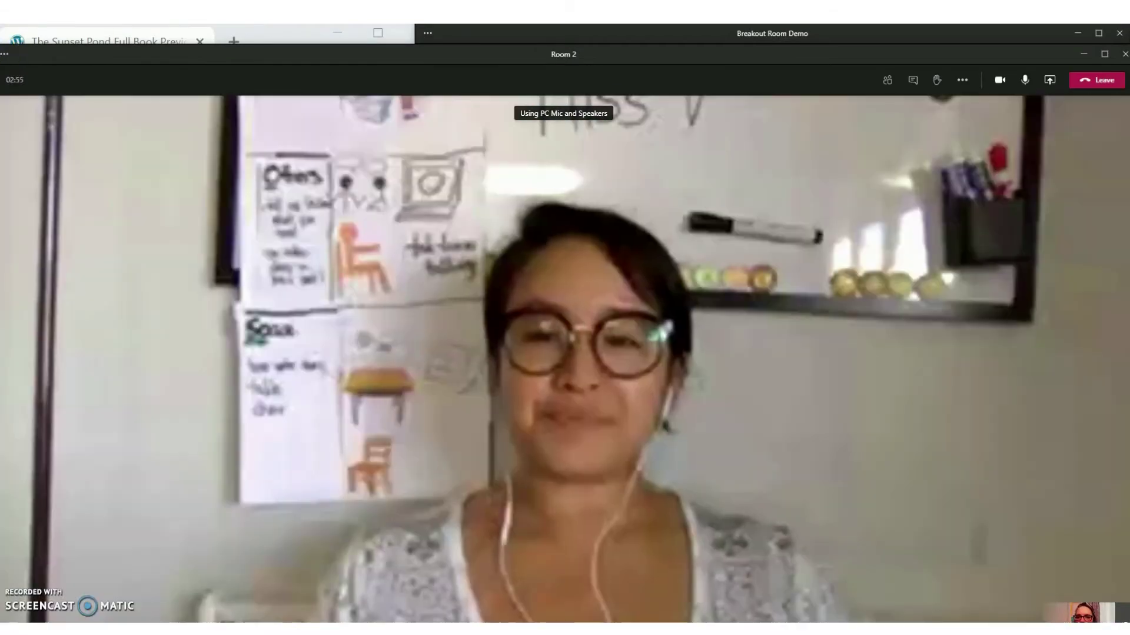
{"action": "left_click_drag", "start_coordinate": [1, 127], "coordinate": [624, 124]}
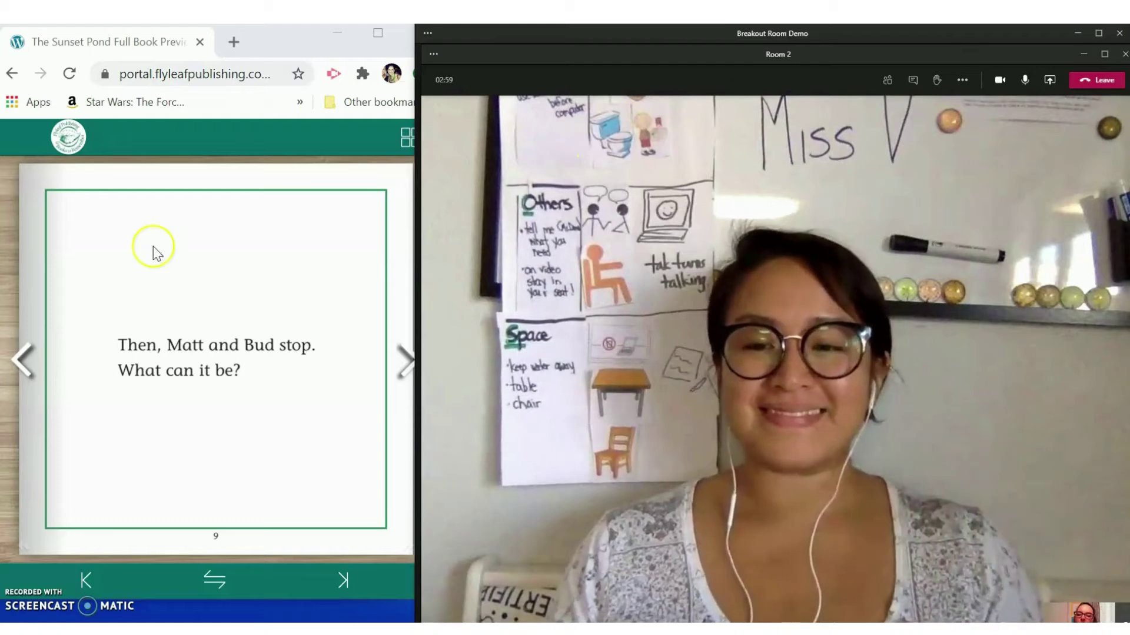
Page back to page 7 of the book, and go forward past the sunset picture on page 20
{"action": "left_click", "coordinate": [26, 369]}
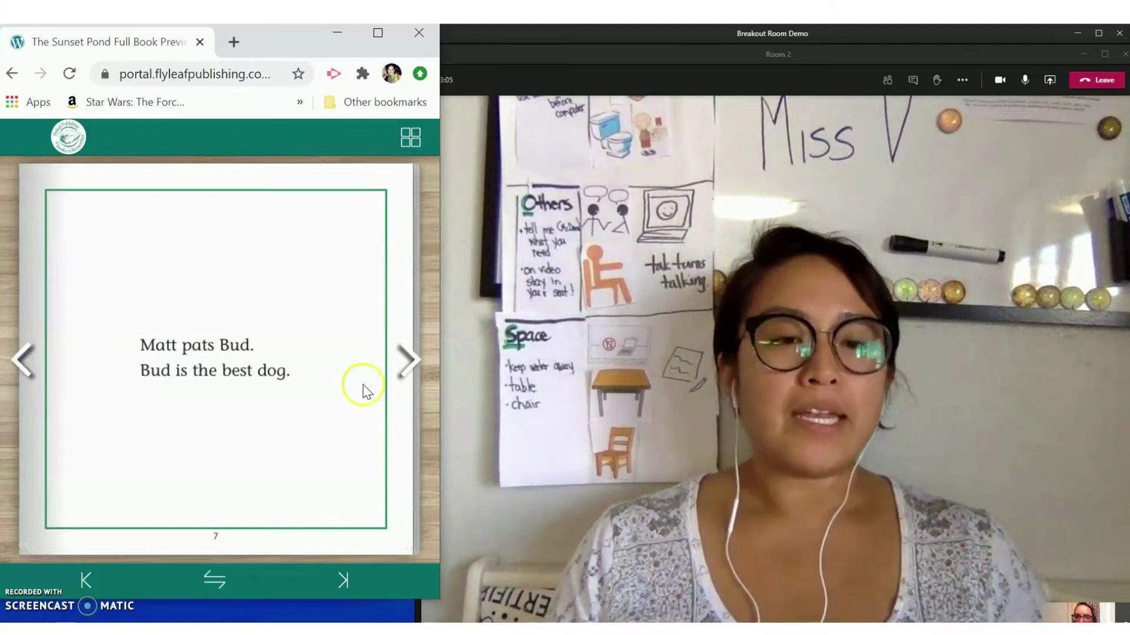
{"action": "left_click", "coordinate": [410, 358]}
{"action": "left_click", "coordinate": [410, 359]}
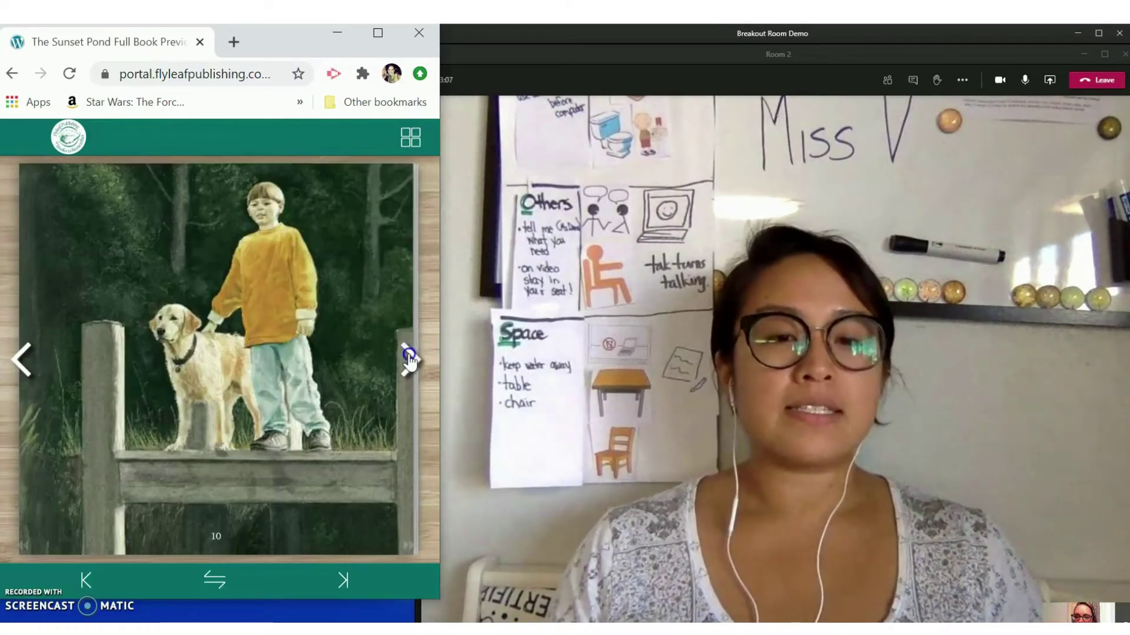
{"action": "left_click", "coordinate": [410, 359]}
{"action": "left_click", "coordinate": [410, 359]}
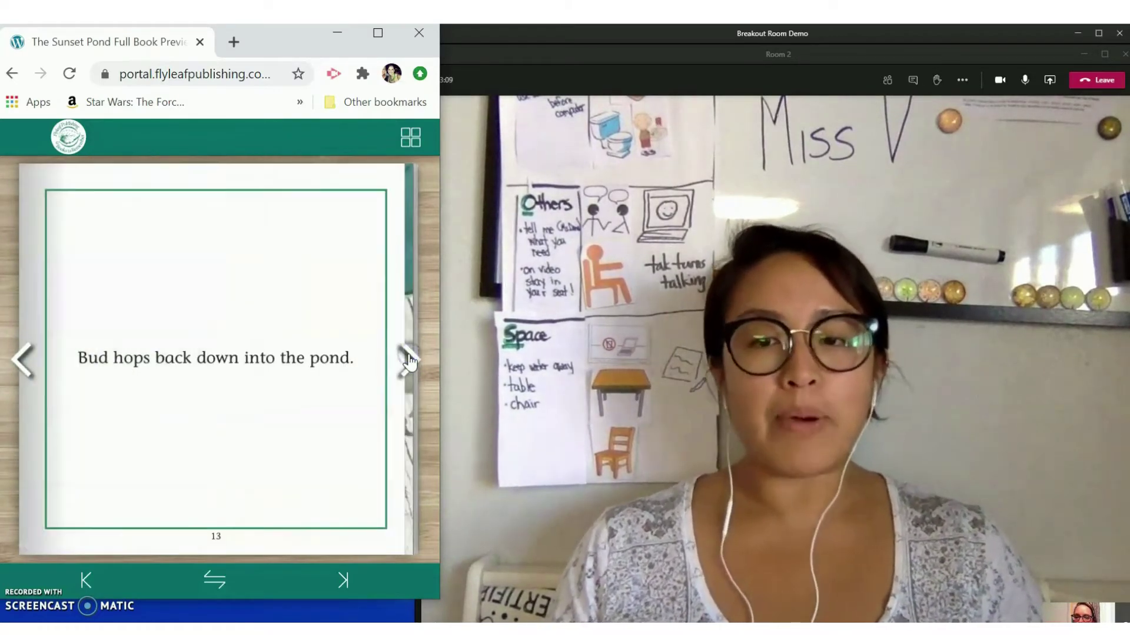
{"action": "left_click", "coordinate": [410, 359]}
{"action": "left_click", "coordinate": [410, 359]}
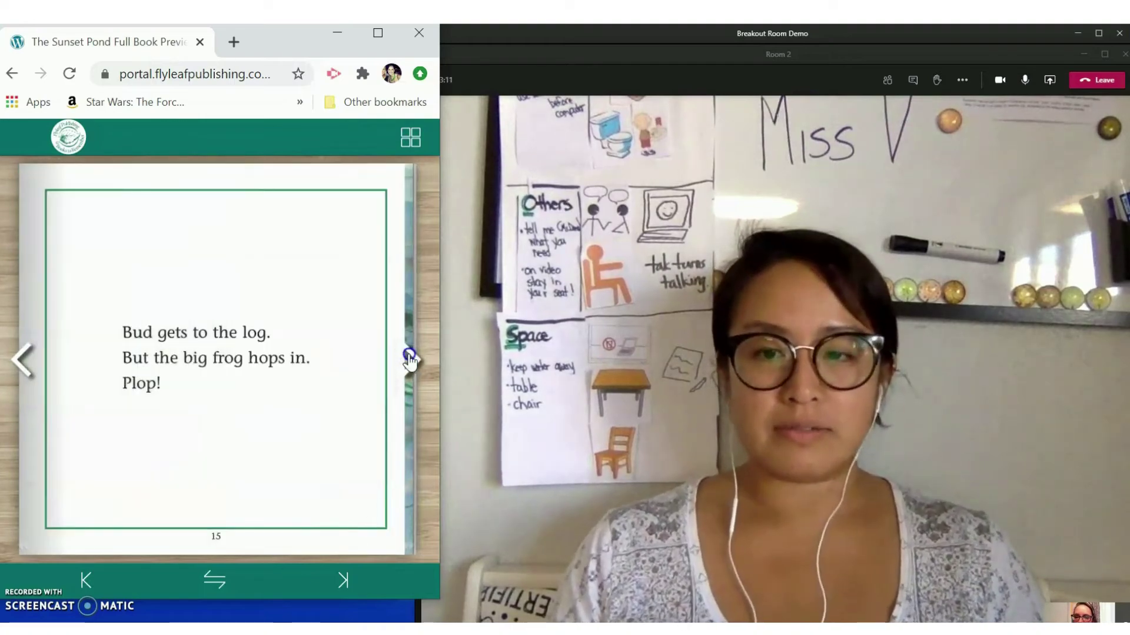
{"action": "left_click", "coordinate": [410, 359]}
{"action": "left_click", "coordinate": [410, 358]}
{"action": "left_click", "coordinate": [410, 358]}
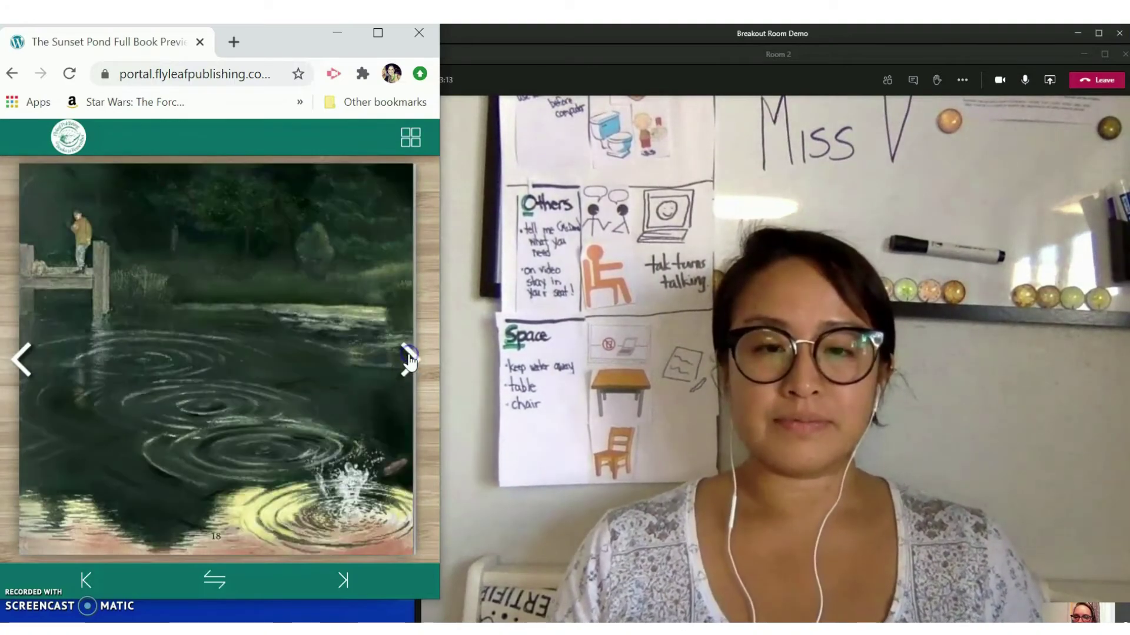
{"action": "left_click", "coordinate": [410, 361]}
{"action": "left_click", "coordinate": [410, 359]}
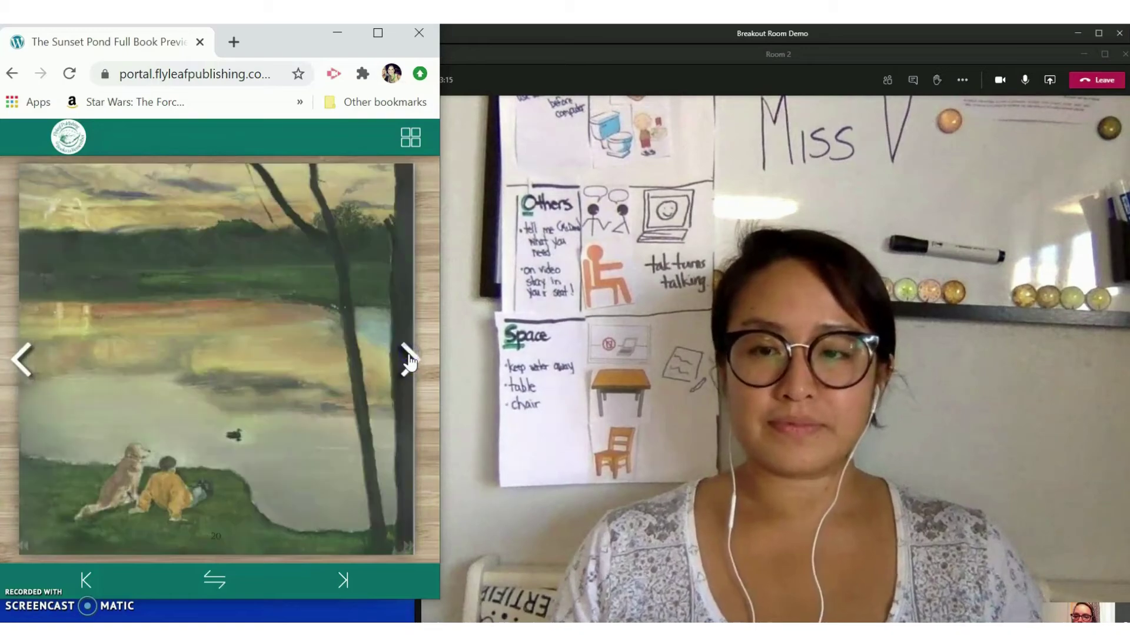
{"action": "left_click", "coordinate": [406, 360]}
Page back from the end of the book to the text on page 9
{"action": "left_click", "coordinate": [17, 369]}
{"action": "left_click", "coordinate": [17, 369]}
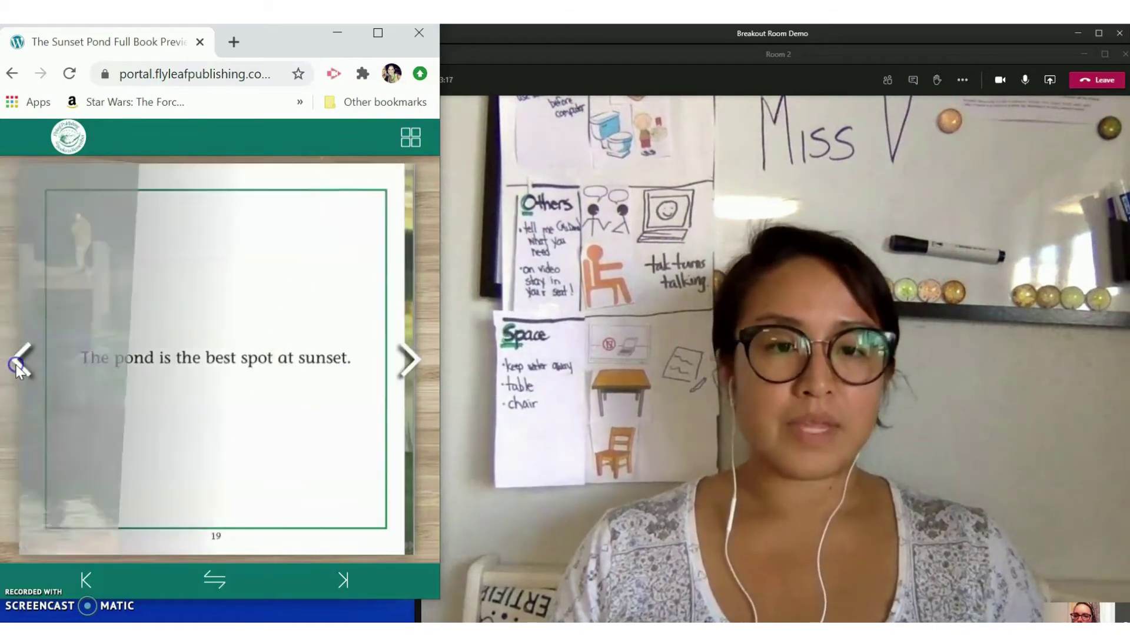
{"action": "left_click", "coordinate": [17, 370]}
{"action": "left_click", "coordinate": [17, 370]}
{"action": "left_click", "coordinate": [16, 370]}
{"action": "left_click", "coordinate": [16, 369]}
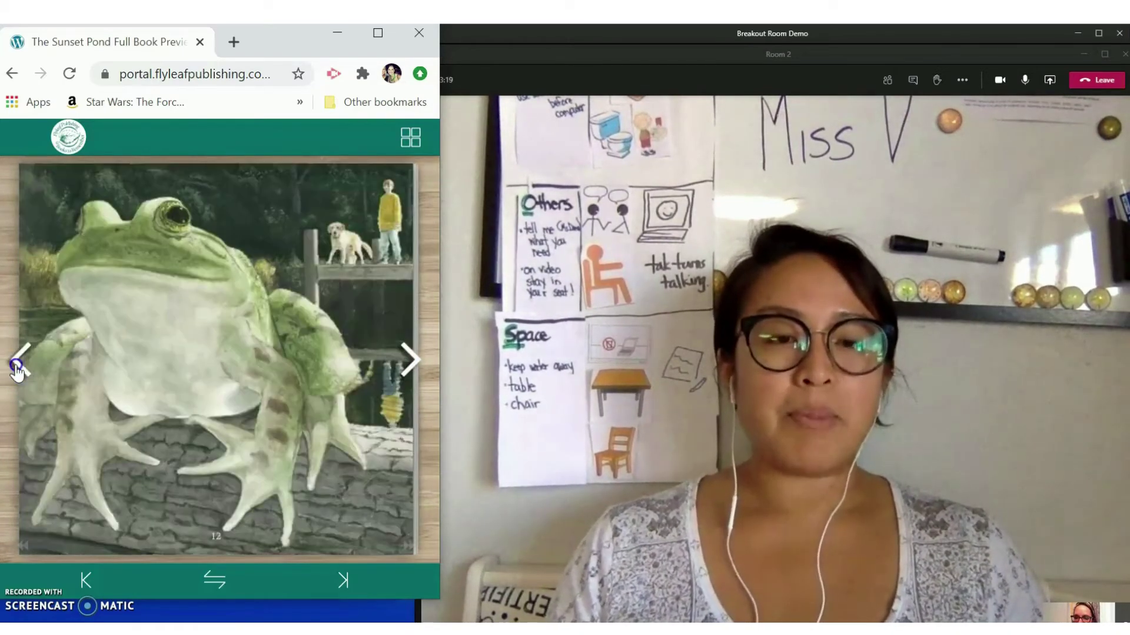
{"action": "left_click", "coordinate": [16, 369]}
{"action": "left_click", "coordinate": [16, 370]}
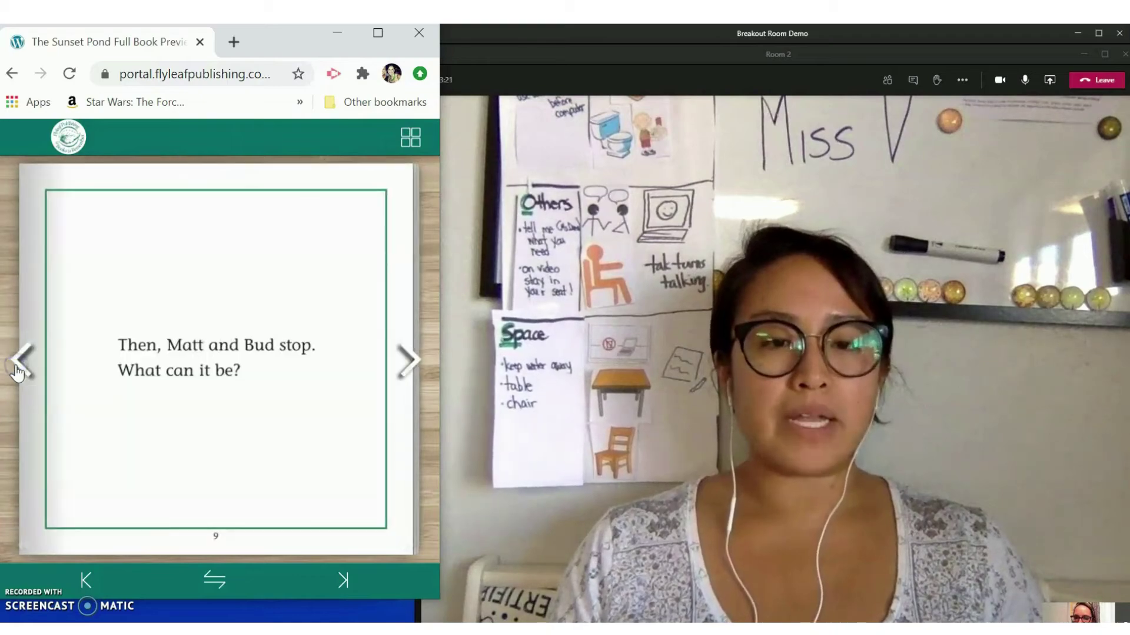